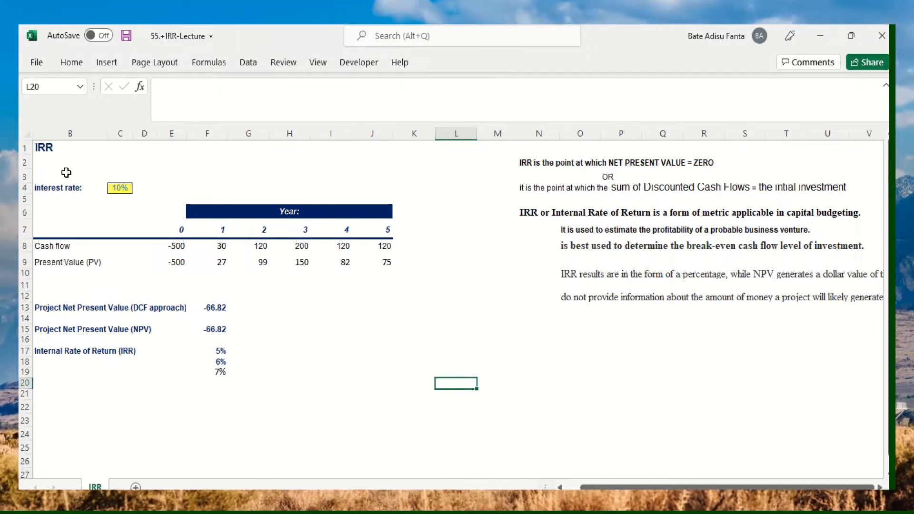
# Examine the present values for years 1 to 5 in F9:J9 and the Project Net Present Value (DCF approach) row
pyautogui.hotkey('ctrl', 'Home')
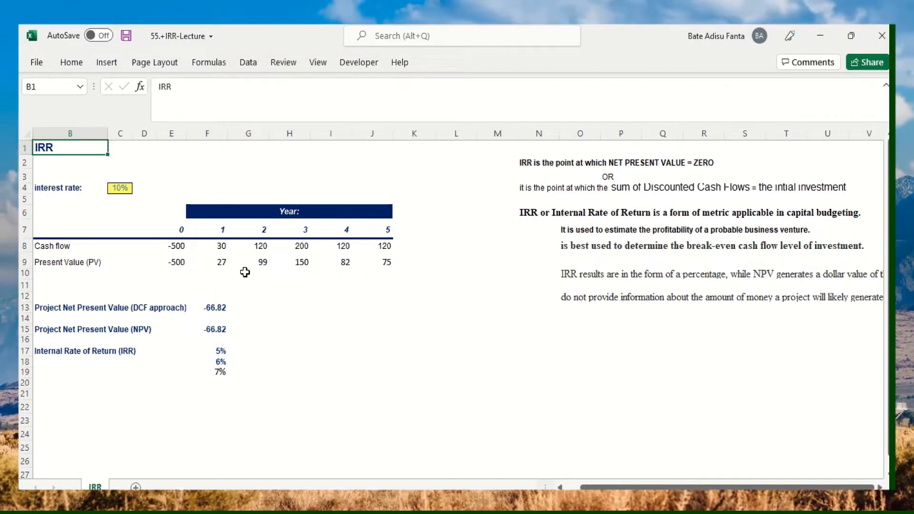
pyautogui.moveTo(218, 265); pyautogui.dragTo(372, 267)
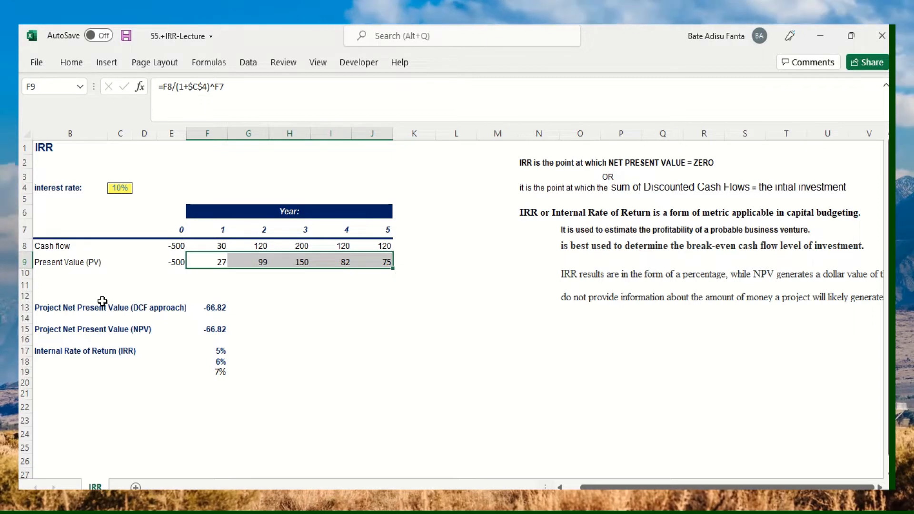
pyautogui.moveTo(88, 308); pyautogui.dragTo(143, 313)
# Enter =0 in cell G13 beside the DCF net present value, and clear that cell again
pyautogui.click(248, 308)
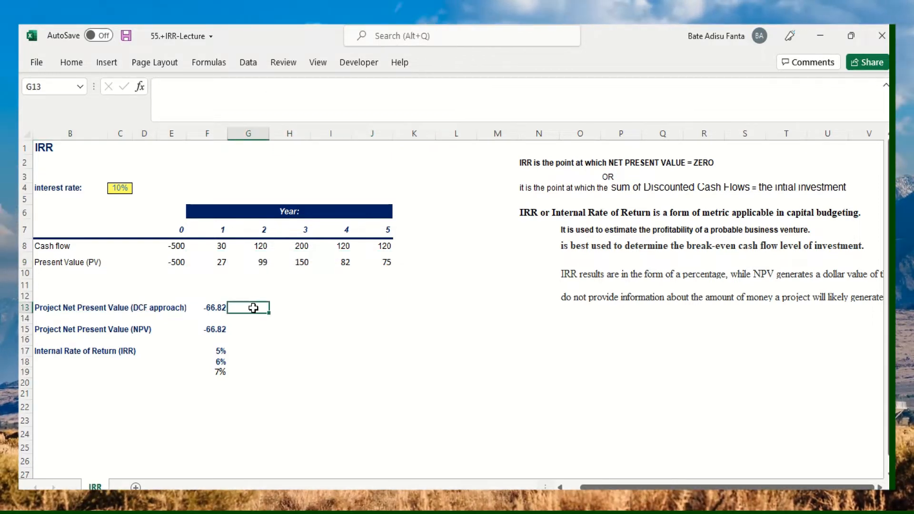
pyautogui.write('=0')
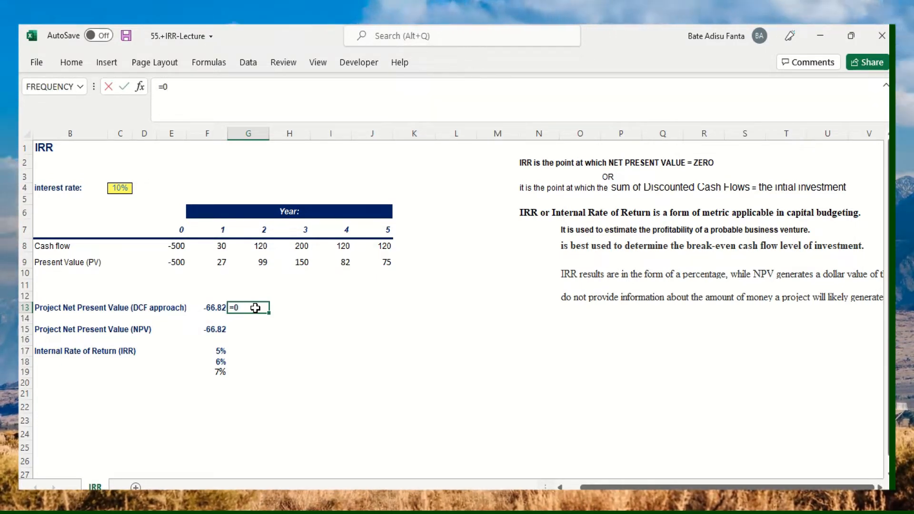
pyautogui.click(336, 316)
pyautogui.click(260, 310)
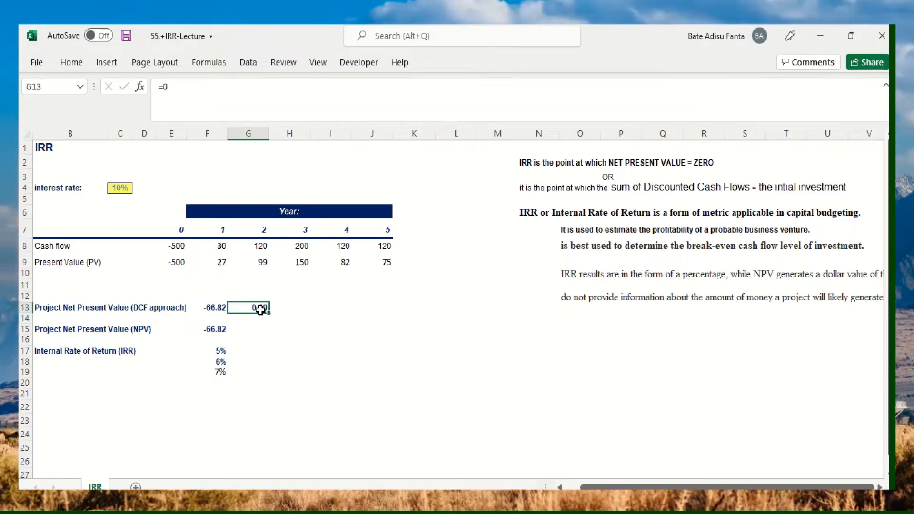
pyautogui.press('Delete')
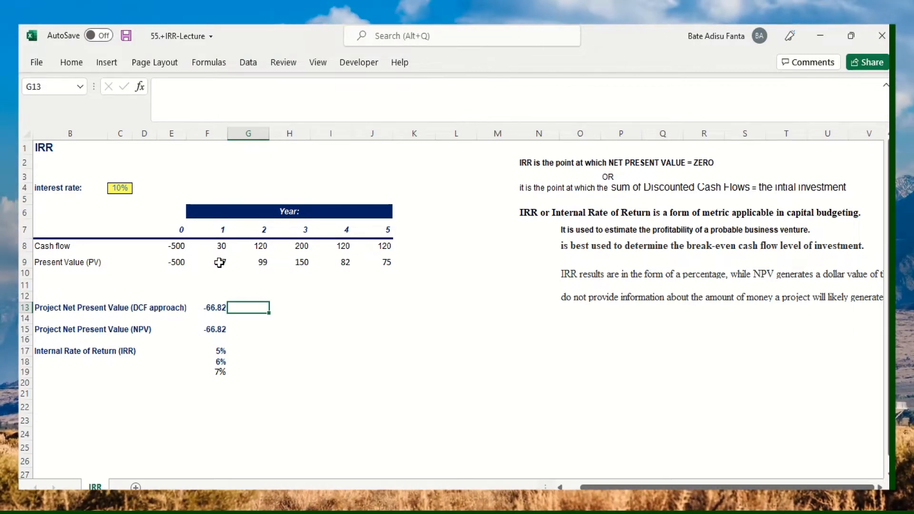
# Compare the discounted cash flows in F9:J9 with the initial investment in E9
pyautogui.moveTo(219, 262); pyautogui.dragTo(380, 263)
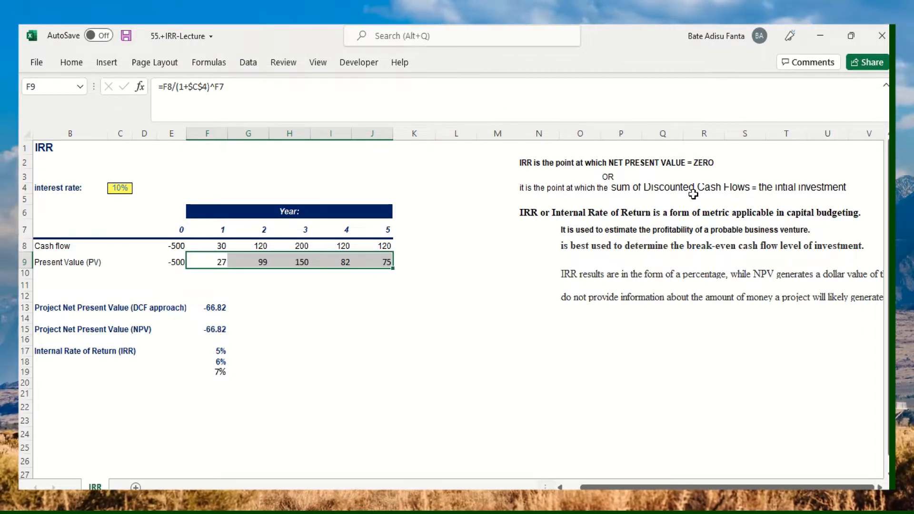
pyautogui.click(178, 262)
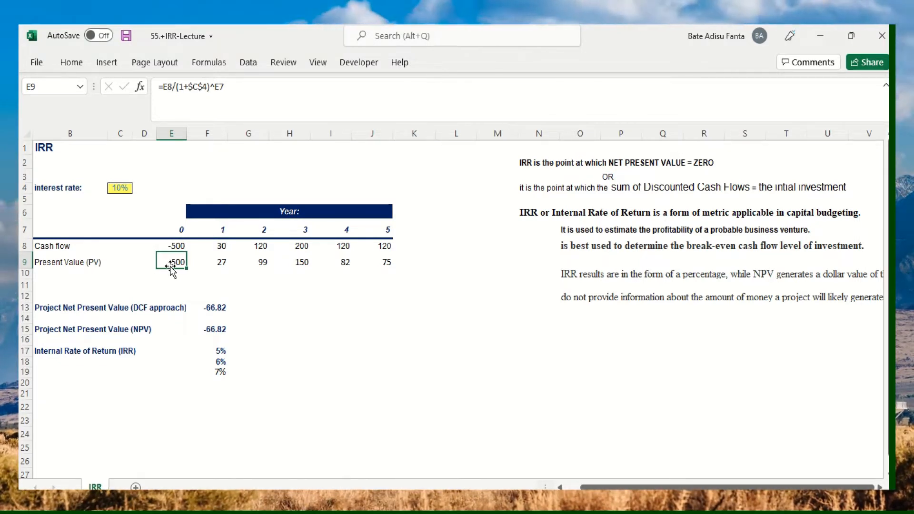
pyautogui.moveTo(216, 268); pyautogui.dragTo(391, 264)
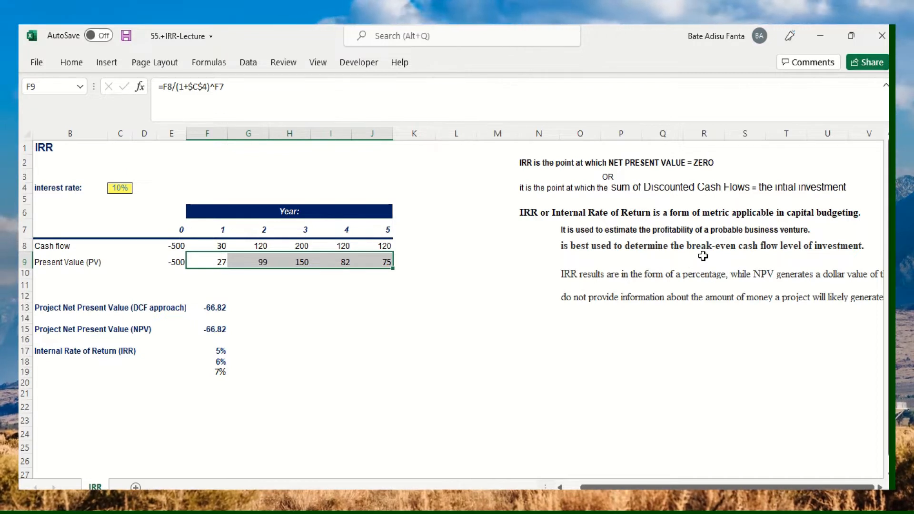
# Review the notes on break-even cash flow and on IRR versus NPV, along with the net present value formulas in F13 and F15
pyautogui.moveTo(704, 248); pyautogui.dragTo(823, 249)
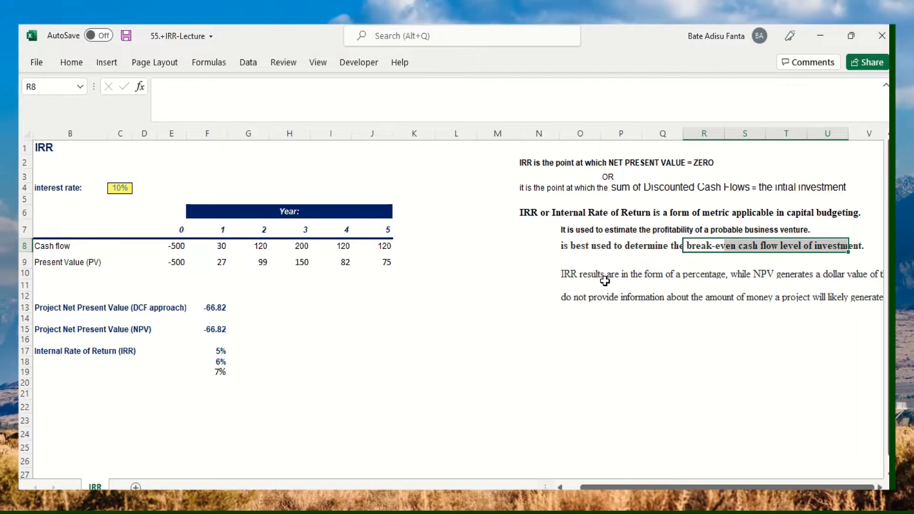
pyautogui.moveTo(661, 286); pyautogui.dragTo(704, 274)
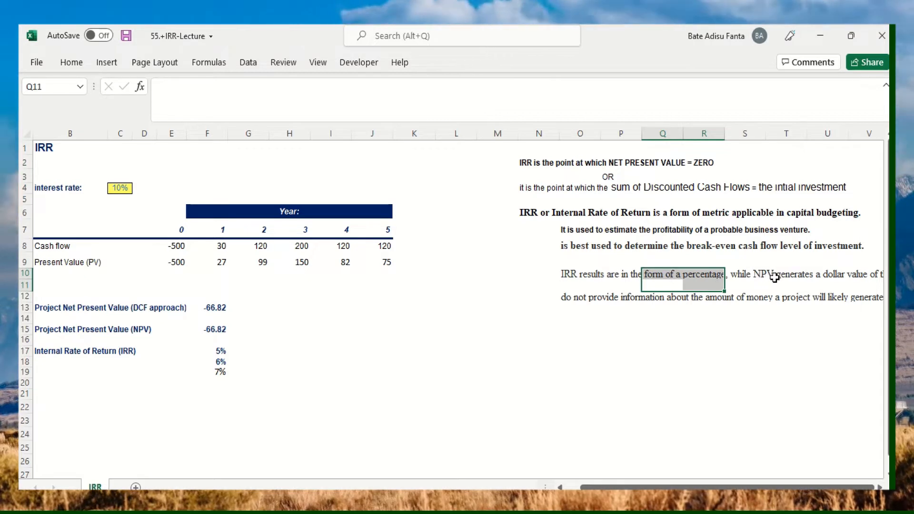
pyautogui.moveTo(814, 275); pyautogui.dragTo(854, 276)
pyautogui.click(213, 308)
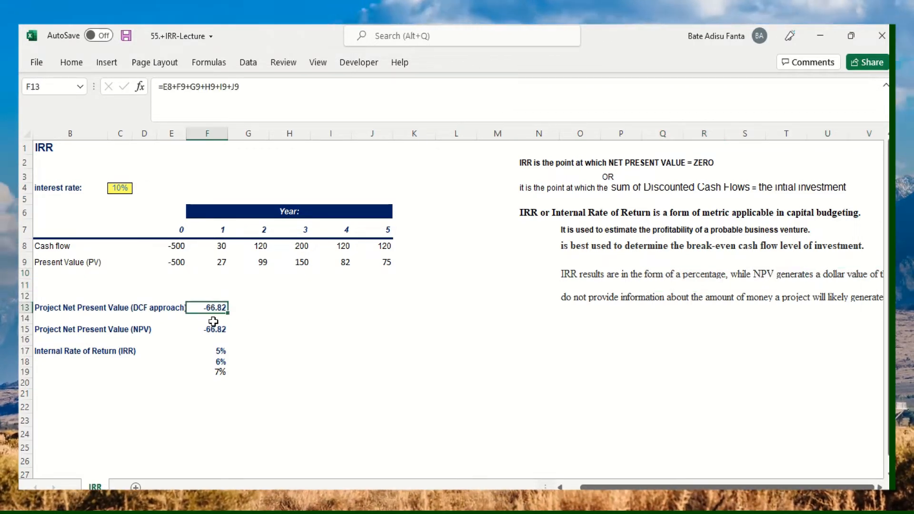
pyautogui.click(214, 331)
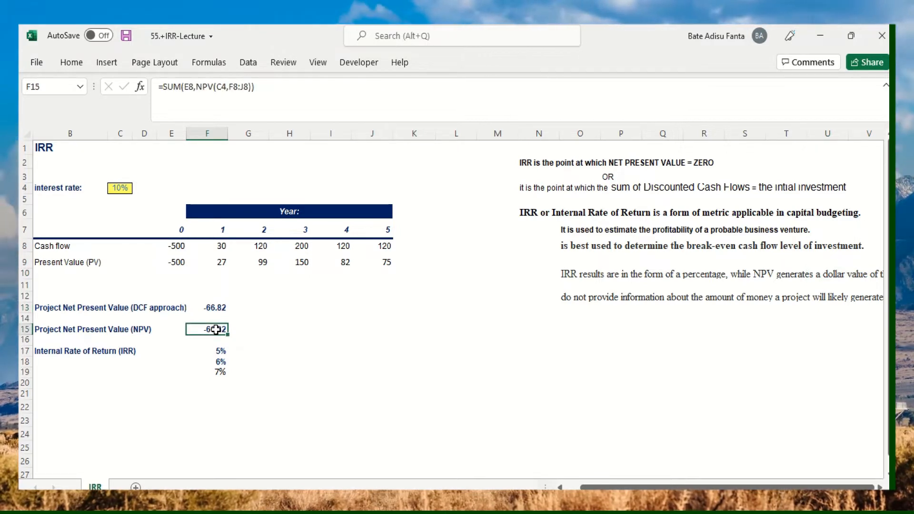
pyautogui.click(593, 322)
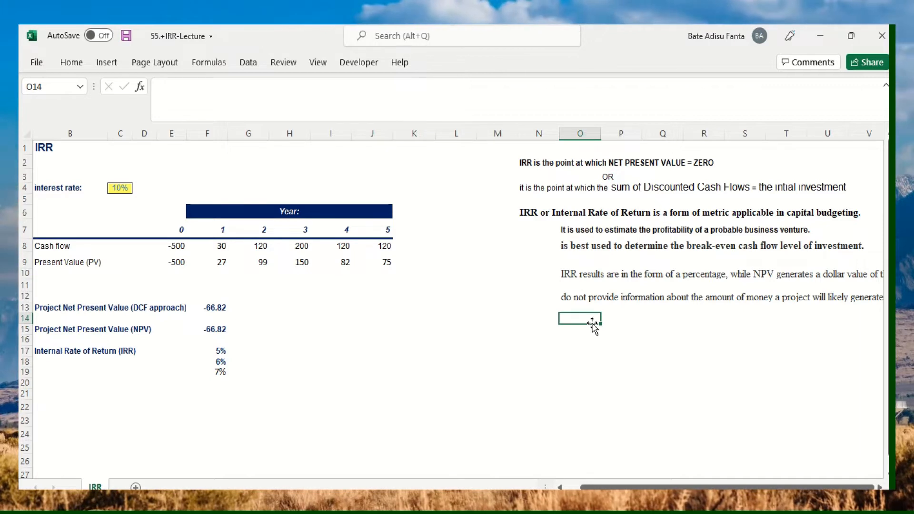
pyautogui.click(578, 298)
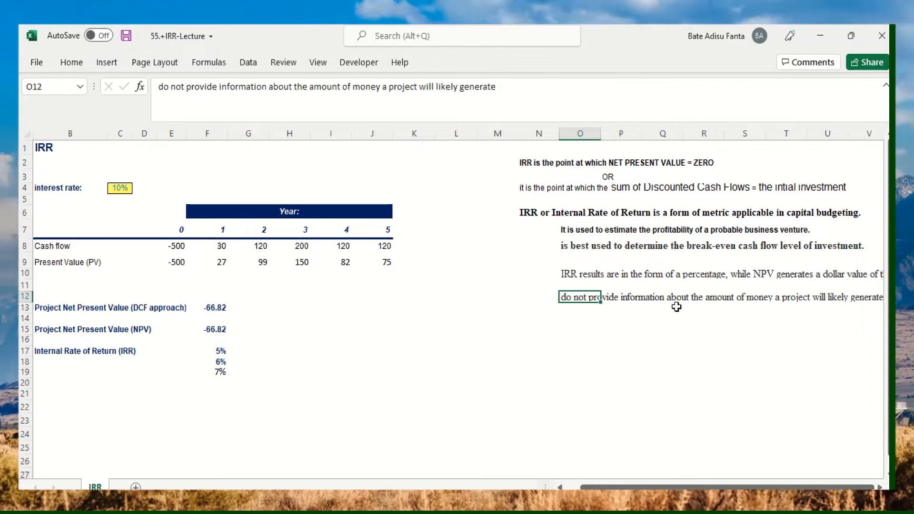
pyautogui.moveTo(720, 299); pyautogui.dragTo(864, 298)
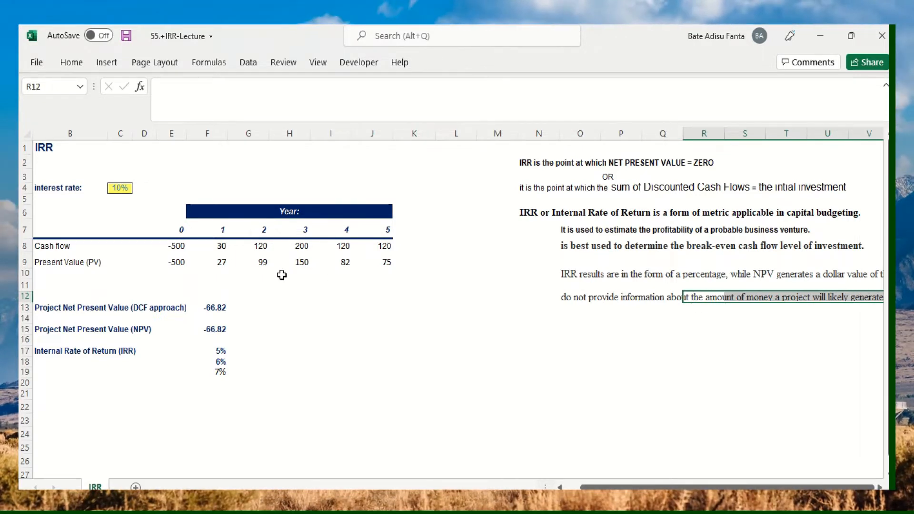
# Inspect the present value formulas in row 9 year by year, from year 1 to year 5
pyautogui.moveTo(218, 262); pyautogui.dragTo(363, 265)
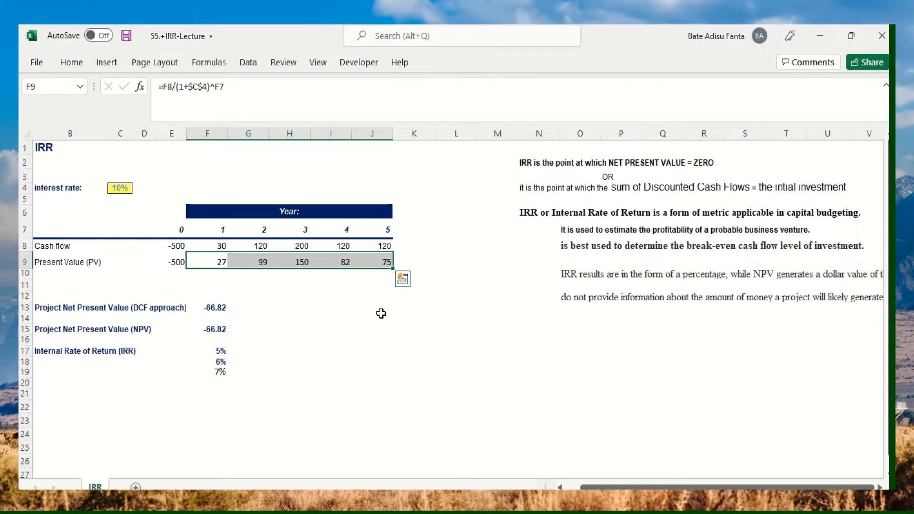
pyautogui.click(218, 262)
pyautogui.click(257, 263)
pyautogui.click(302, 263)
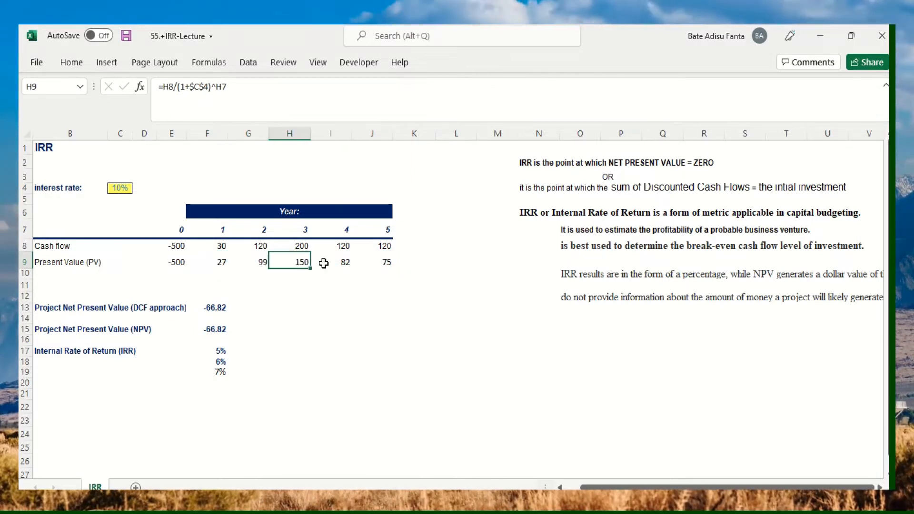
pyautogui.click(347, 265)
pyautogui.click(387, 265)
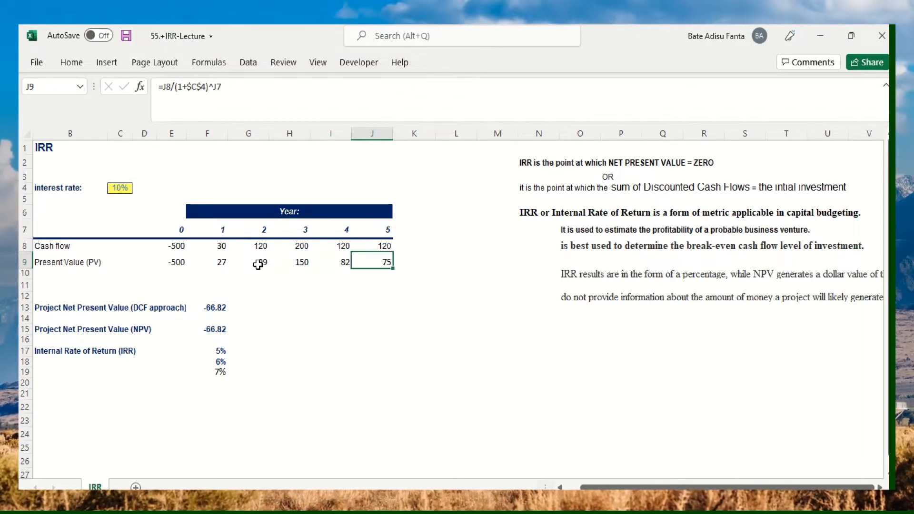
pyautogui.click(218, 263)
pyautogui.click(262, 264)
pyautogui.click(279, 266)
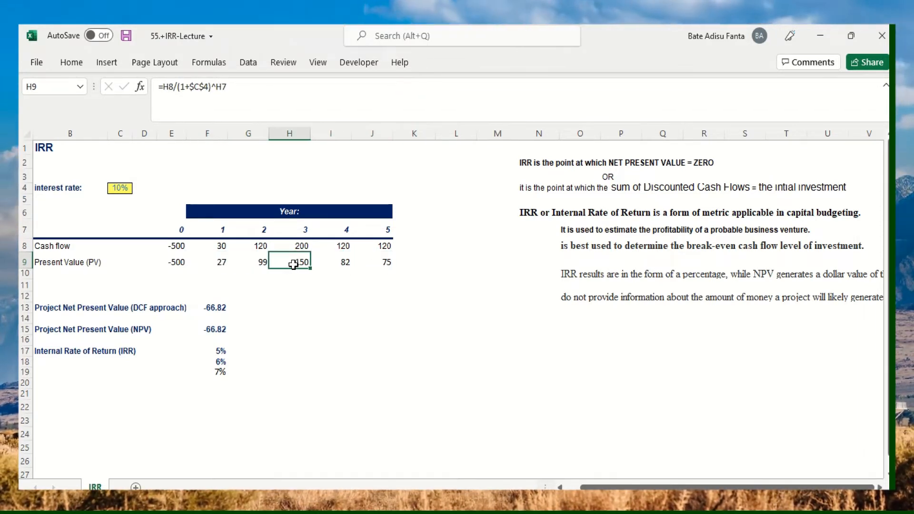
pyautogui.click(349, 271)
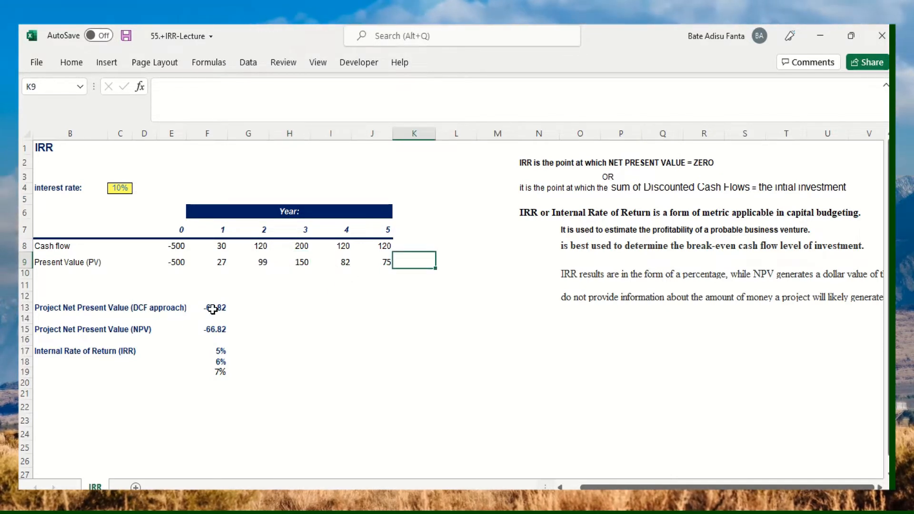
# Compare the DCF-approach formula in F13 with the NPV function formula in F15
pyautogui.click(210, 309)
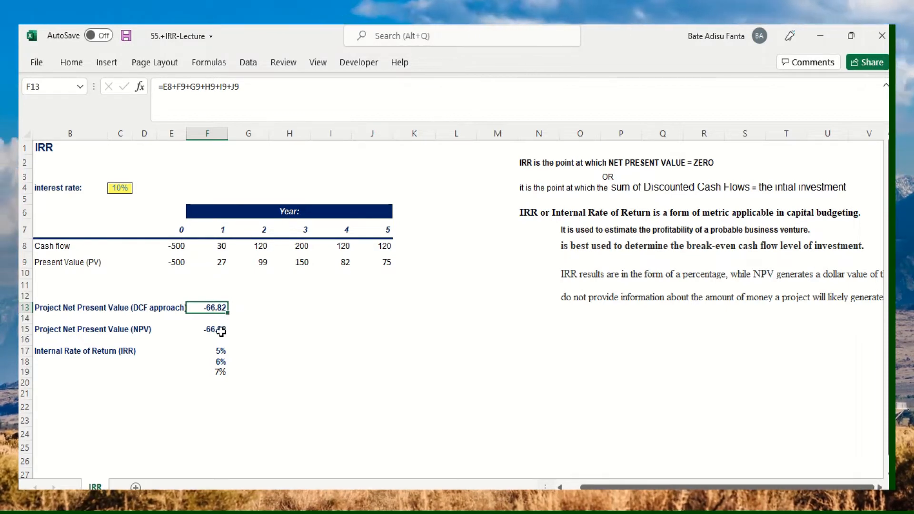
pyautogui.click(218, 329)
pyautogui.click(207, 308)
pyautogui.click(218, 330)
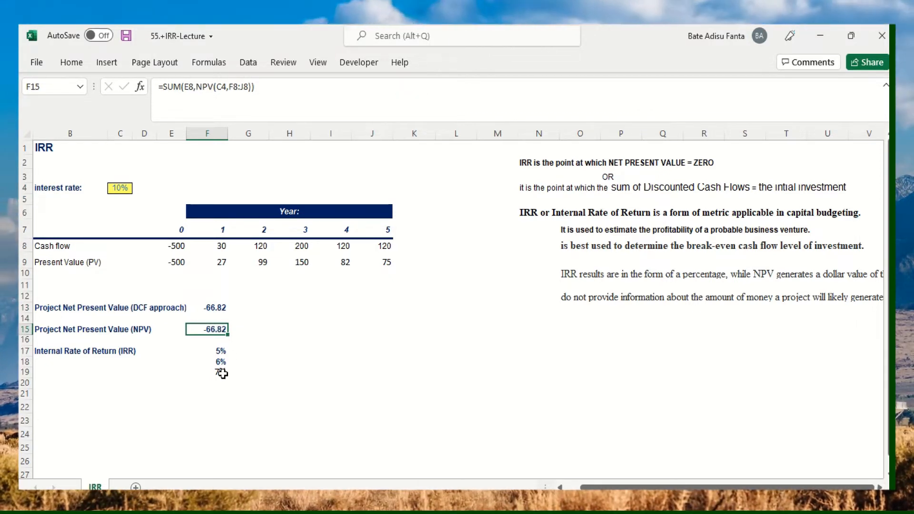
# Clear the old results in F17:F19 and calculate the internal rate of return in F17 with =IRR(E8:J8)
pyautogui.moveTo(221, 351); pyautogui.dragTo(226, 376)
pyautogui.press('Delete')
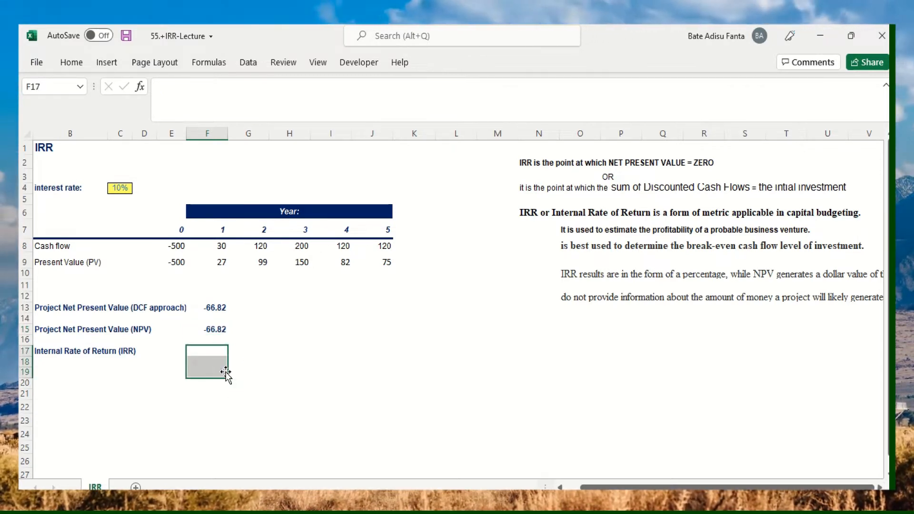
pyautogui.click(222, 351)
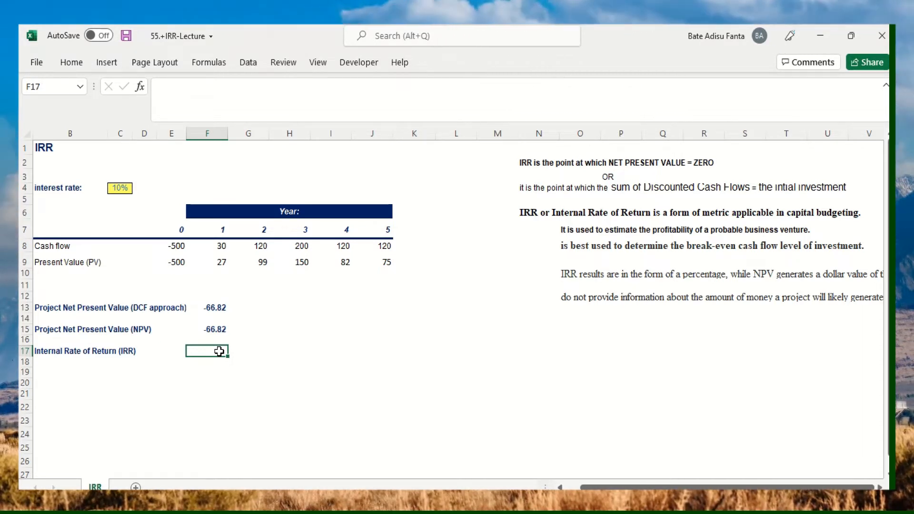
pyautogui.write('=')
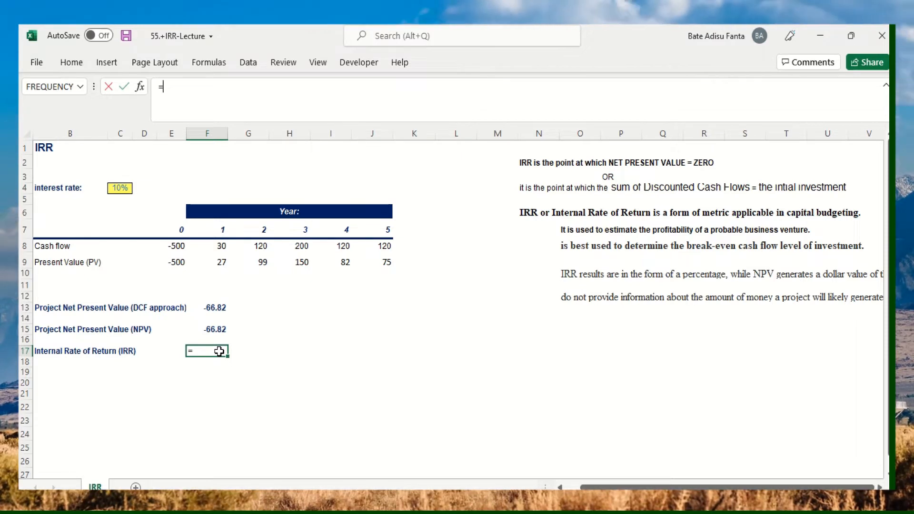
pyautogui.write('IRR')
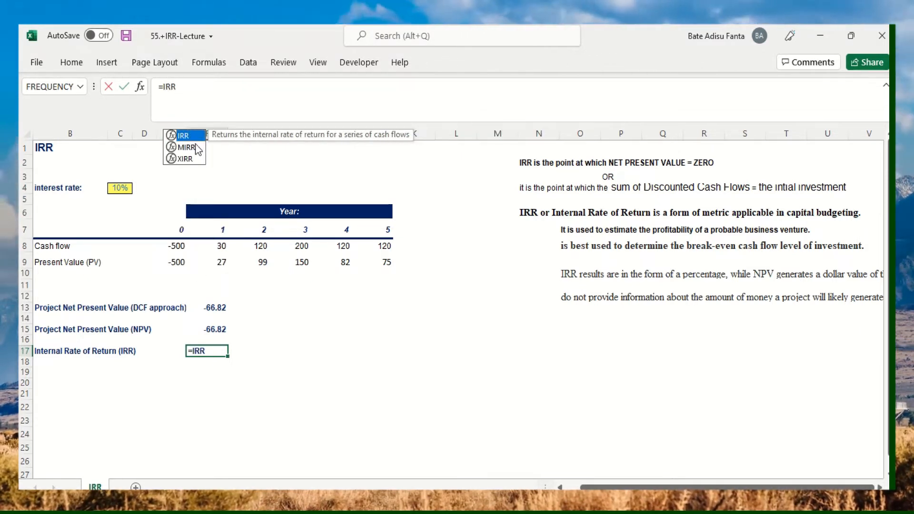
pyautogui.doubleClick(183, 136)
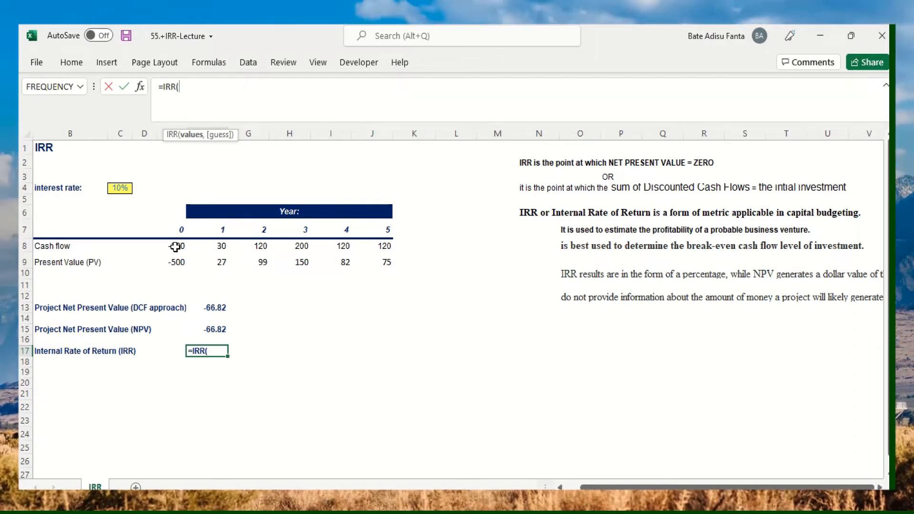
pyautogui.moveTo(175, 247); pyautogui.dragTo(365, 248)
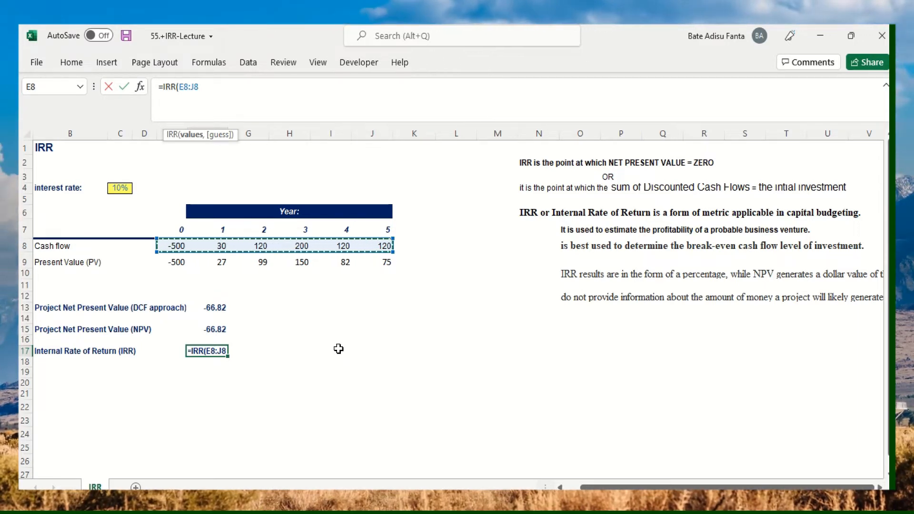
pyautogui.write(')')
pyautogui.press('Return')
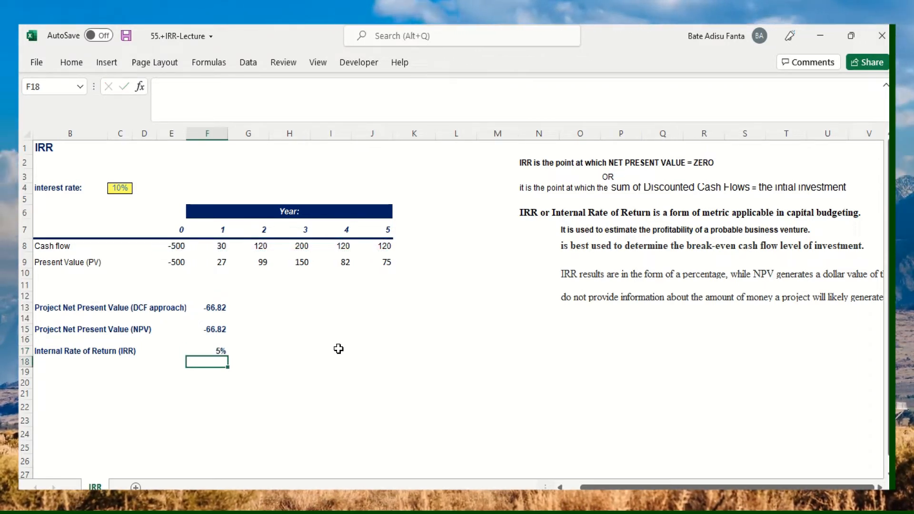
# Check the internal rate of return in F17 against the interest rate in C4
pyautogui.click(224, 351)
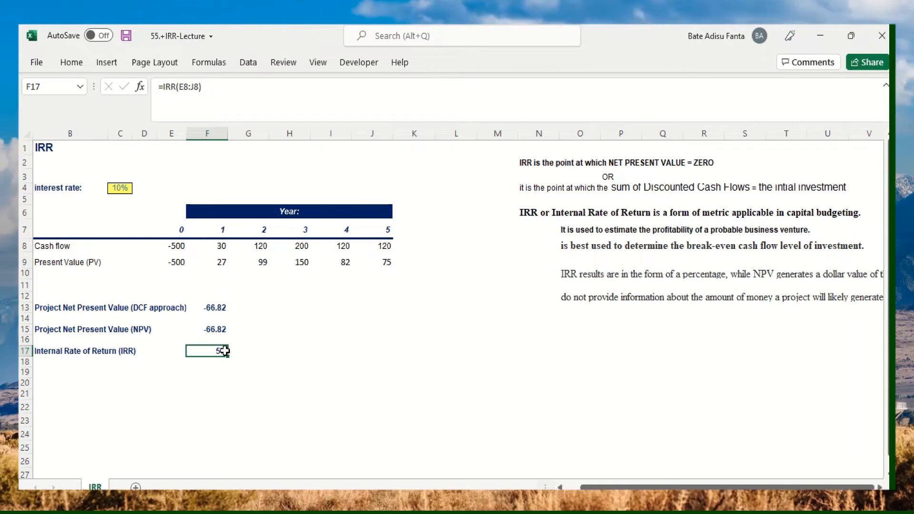
pyautogui.click(189, 373)
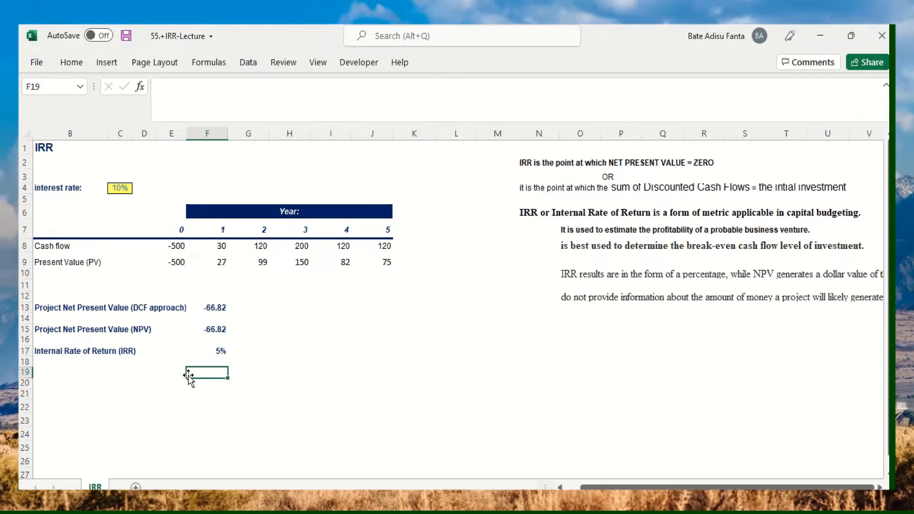
pyautogui.click(224, 351)
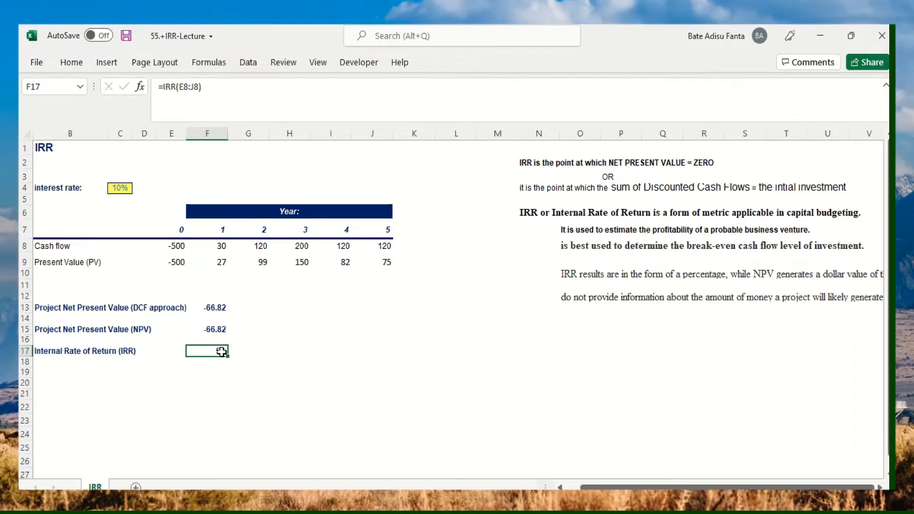
pyautogui.click(125, 190)
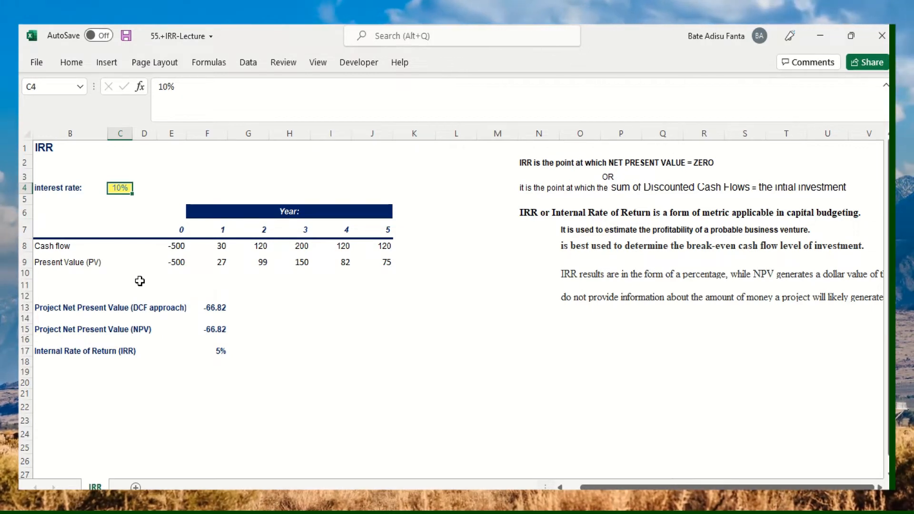
pyautogui.click(73, 374)
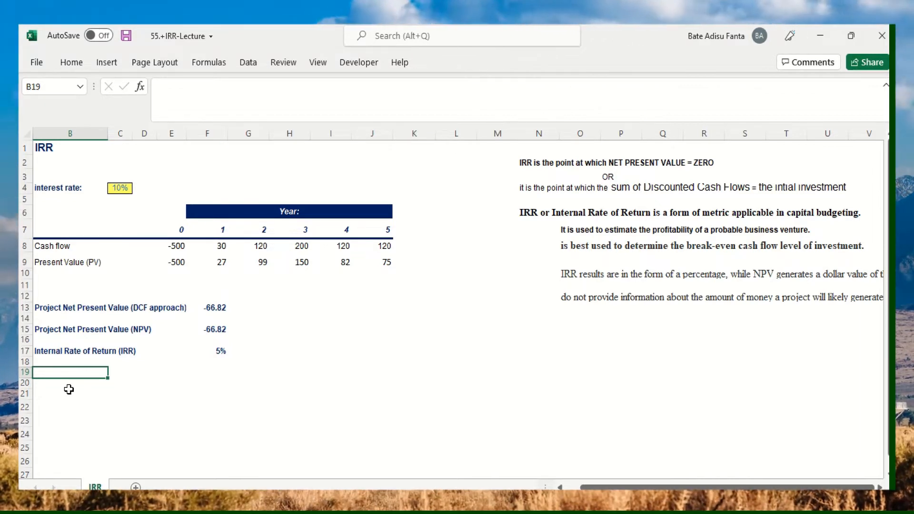
# Enter the first decision rule condition, "If IRR < I", in cell B19 below the internal rate of return
pyautogui.write('if')
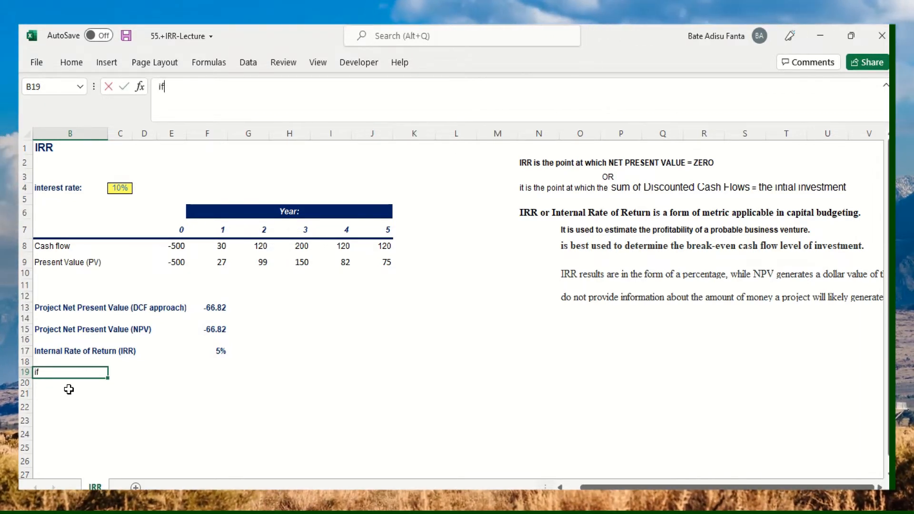
pyautogui.press('BackSpace')
pyautogui.write('I')
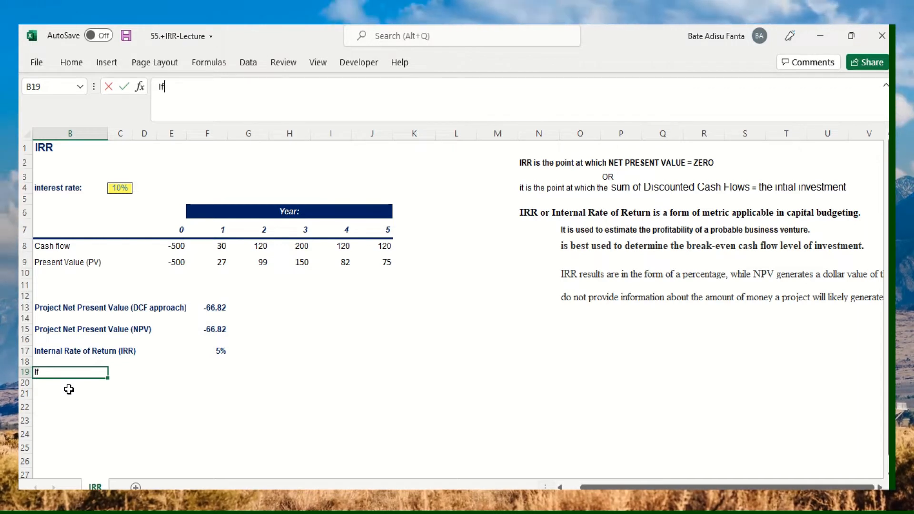
pyautogui.write('f IRR')
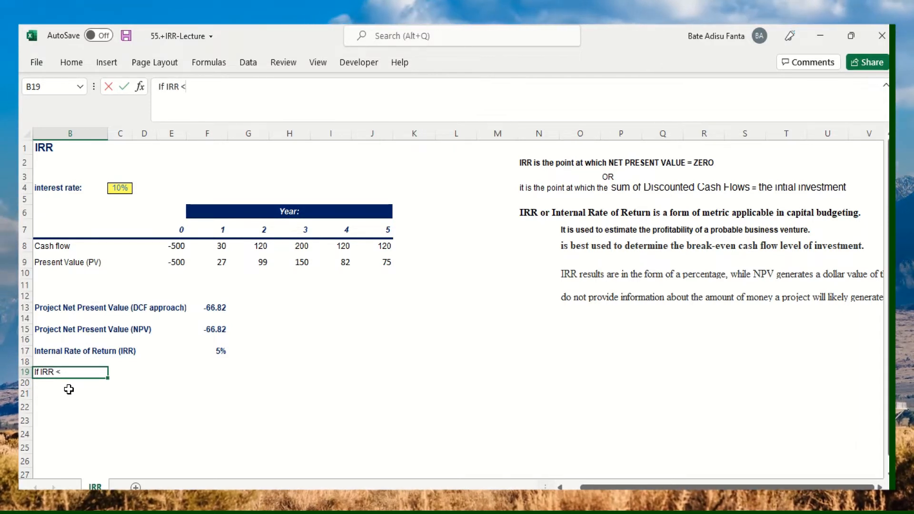
pyautogui.write(' < ')
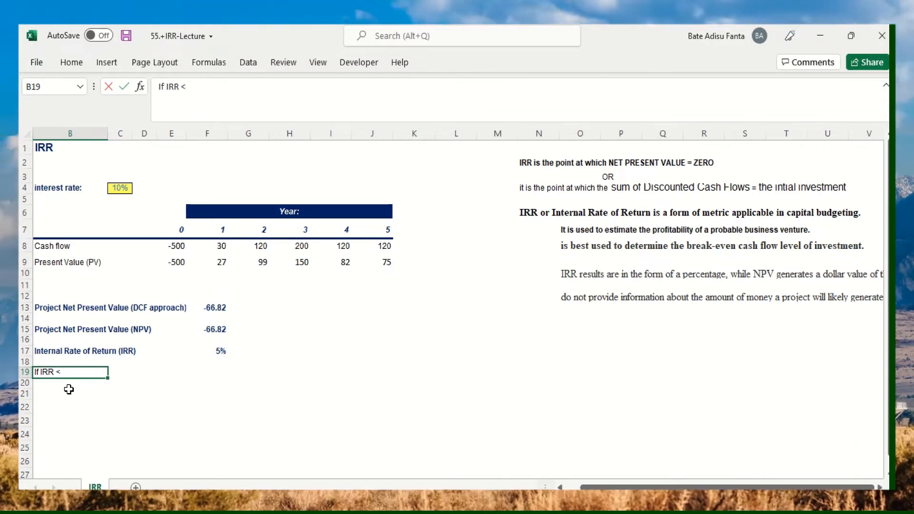
pyautogui.write('I')
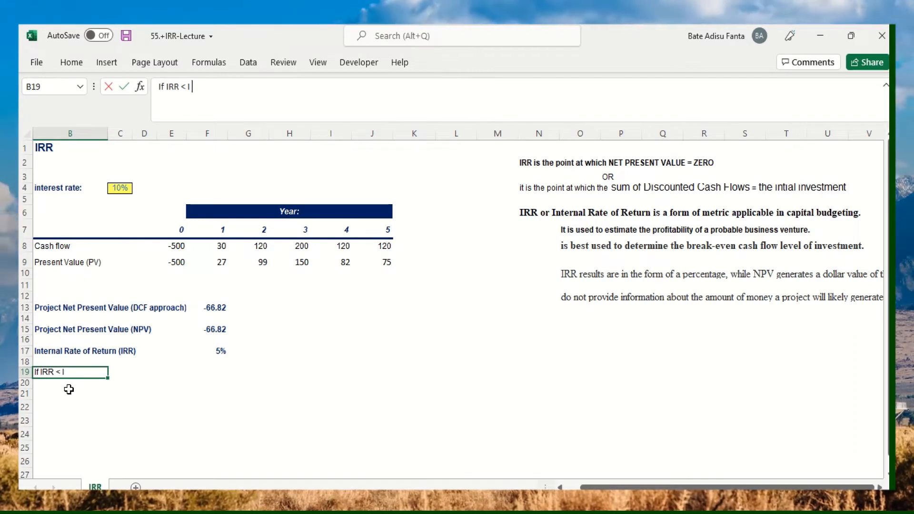
pyautogui.click(139, 384)
pyautogui.click(102, 376)
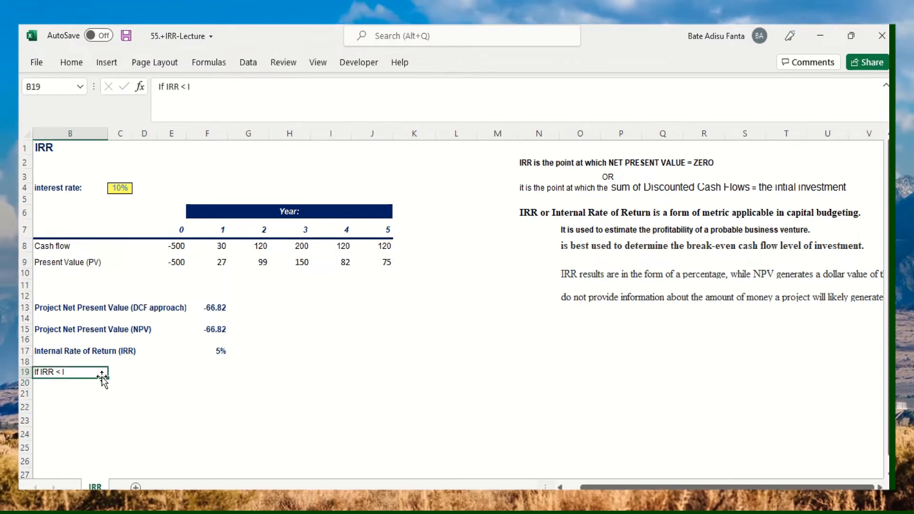
# Enter "Do no Invest" in C19 as the decision for an IRR below the interest rate
pyautogui.click(129, 375)
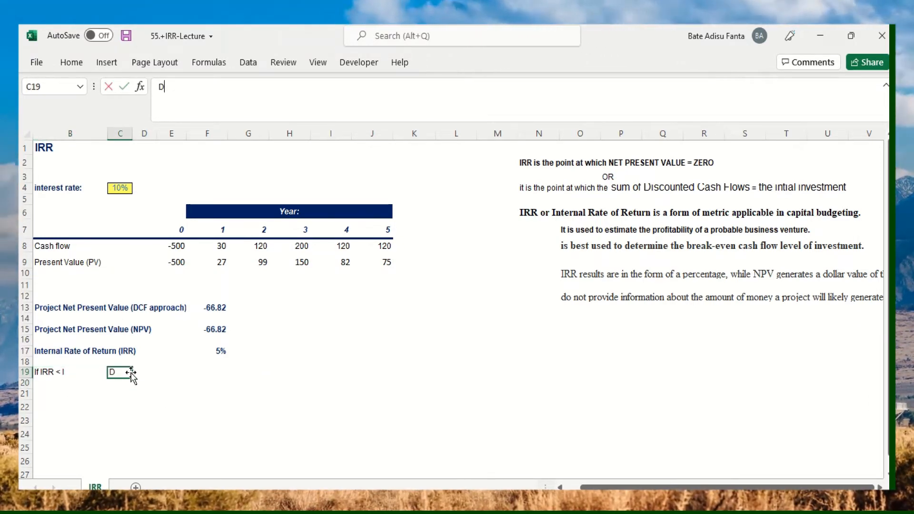
pyautogui.write('Do no')
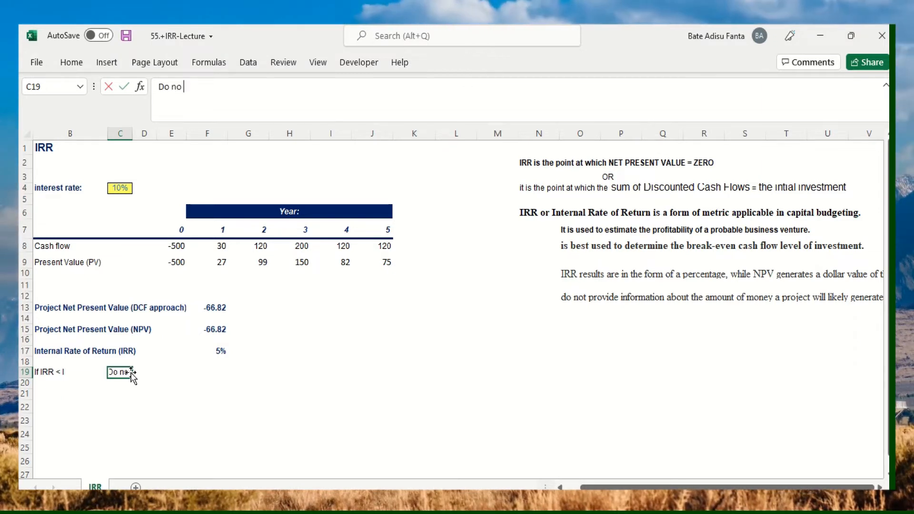
pyautogui.write(' Invest')
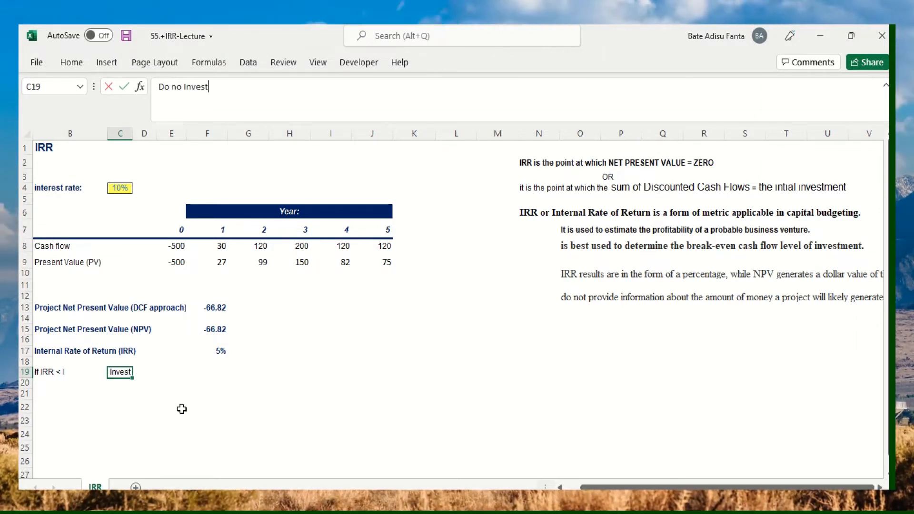
pyautogui.moveTo(178, 409); pyautogui.dragTo(138, 405)
# Enter the opposite decision rule condition, "If IRR > I", in cell B20
pyautogui.click(41, 384)
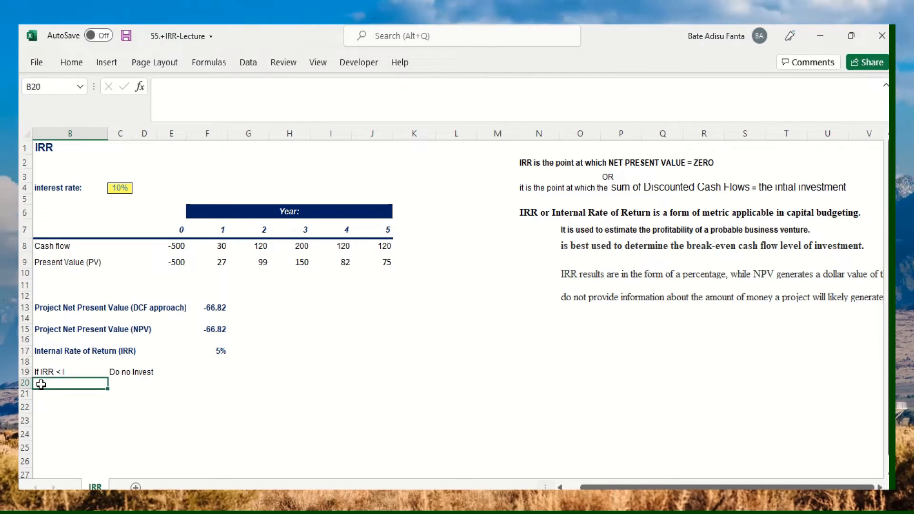
pyautogui.write('IF')
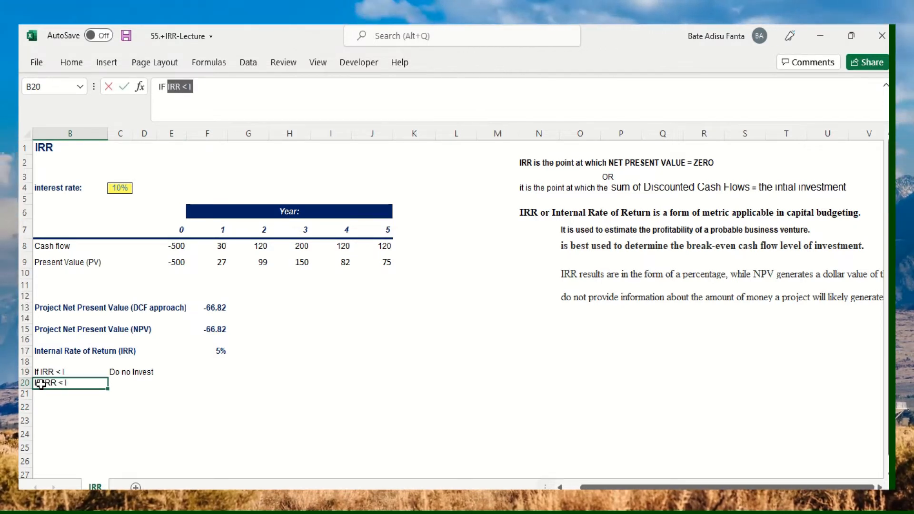
pyautogui.press('Tab')
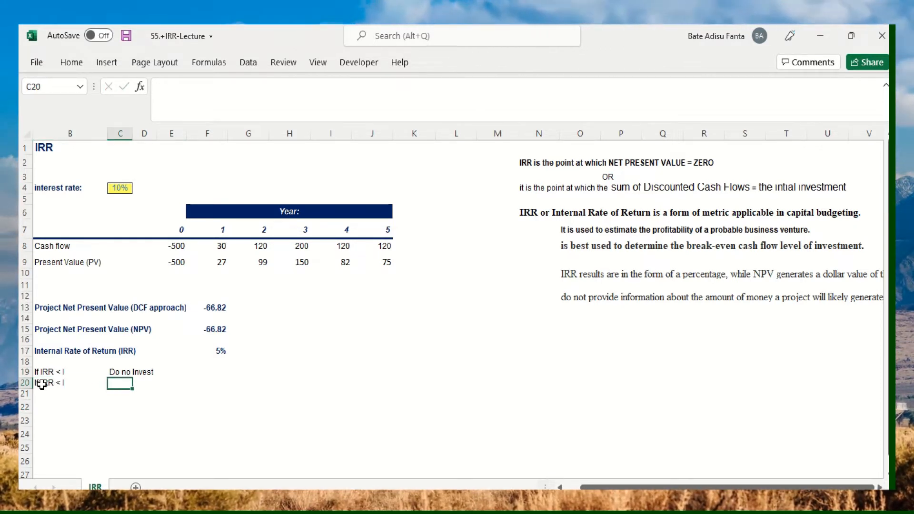
pyautogui.click(47, 385)
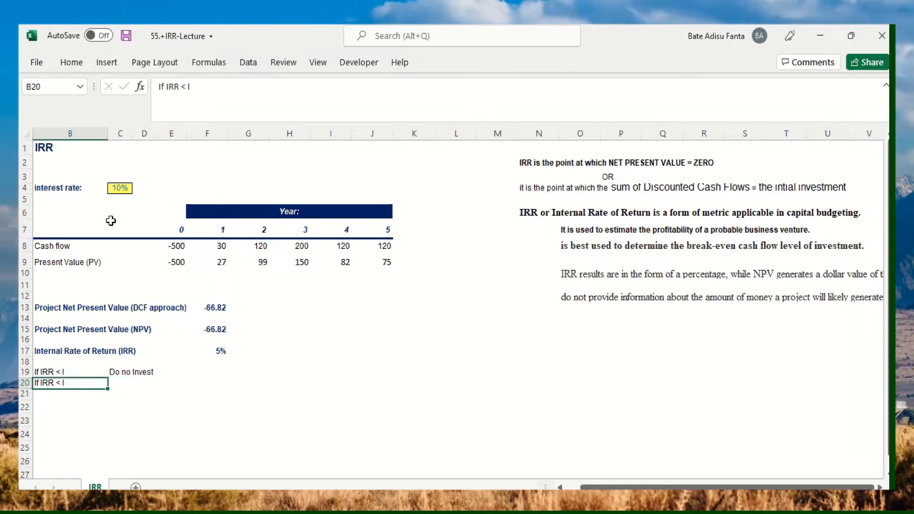
pyautogui.click(190, 87)
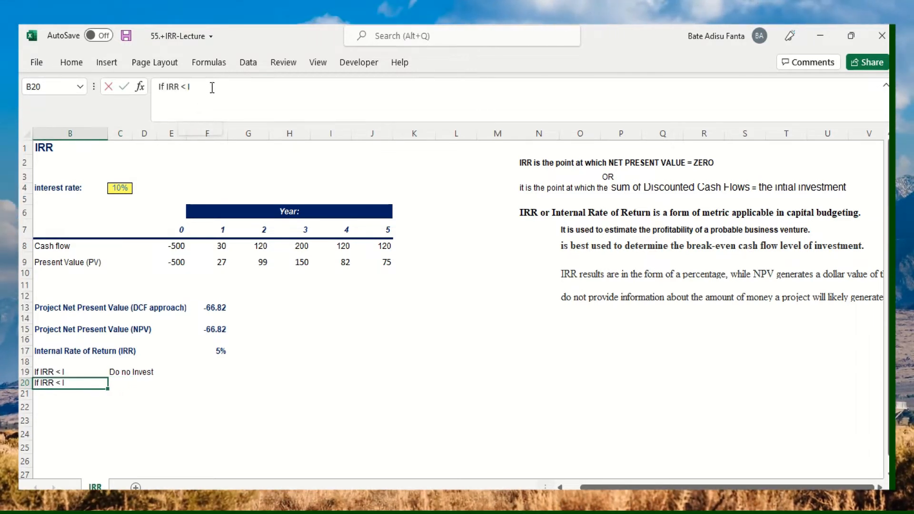
pyautogui.press('Left')
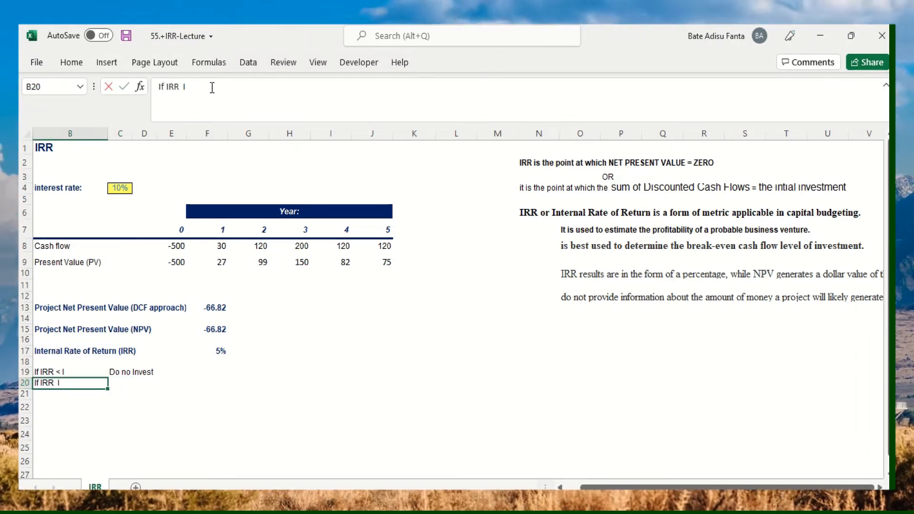
pyautogui.write('> I')
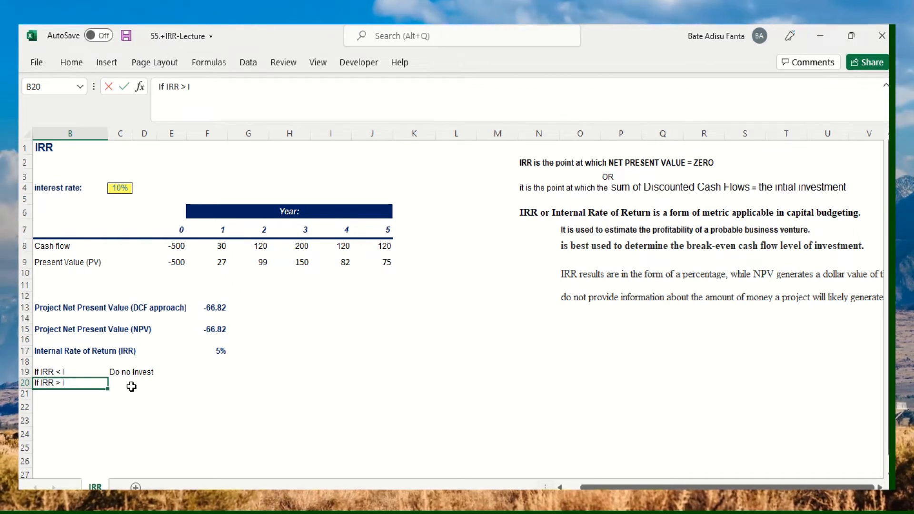
pyautogui.click(61, 386)
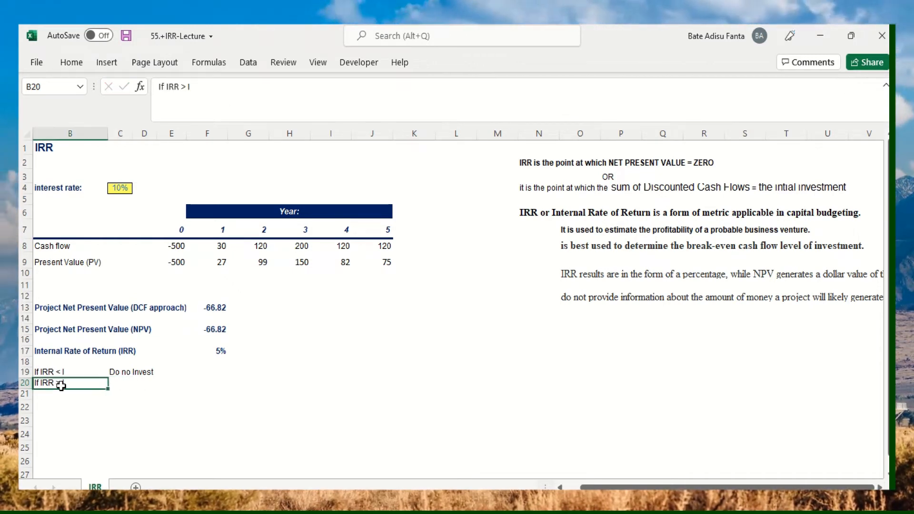
# Enter "Invest" in C20 as the decision for an IRR above the interest rate
pyautogui.click(124, 385)
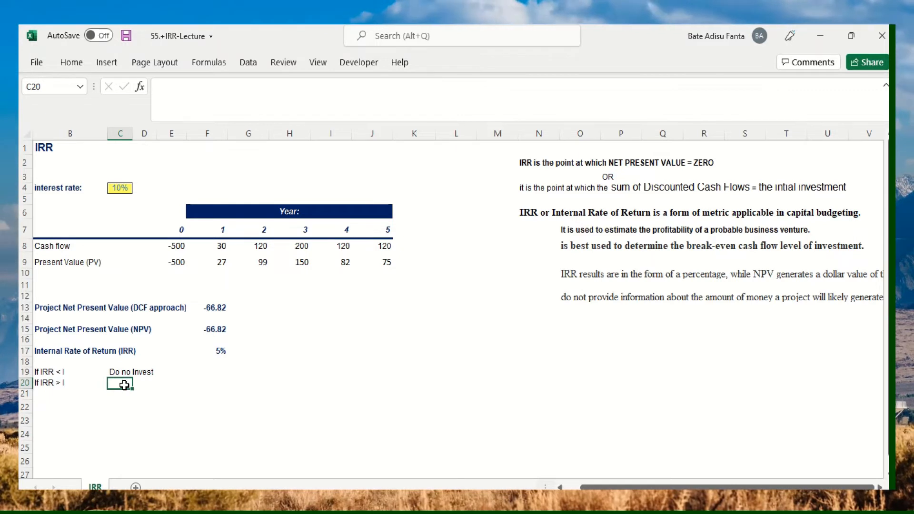
pyautogui.write('I')
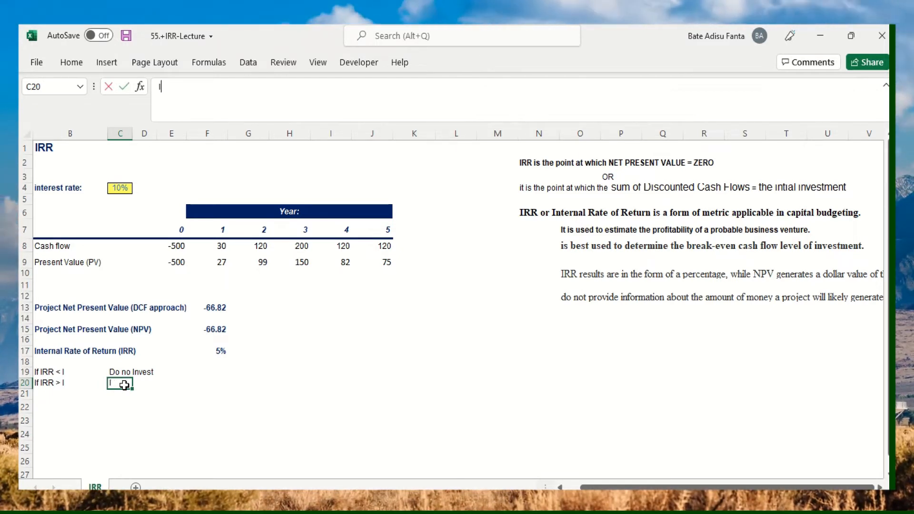
pyautogui.write('Nnvest')
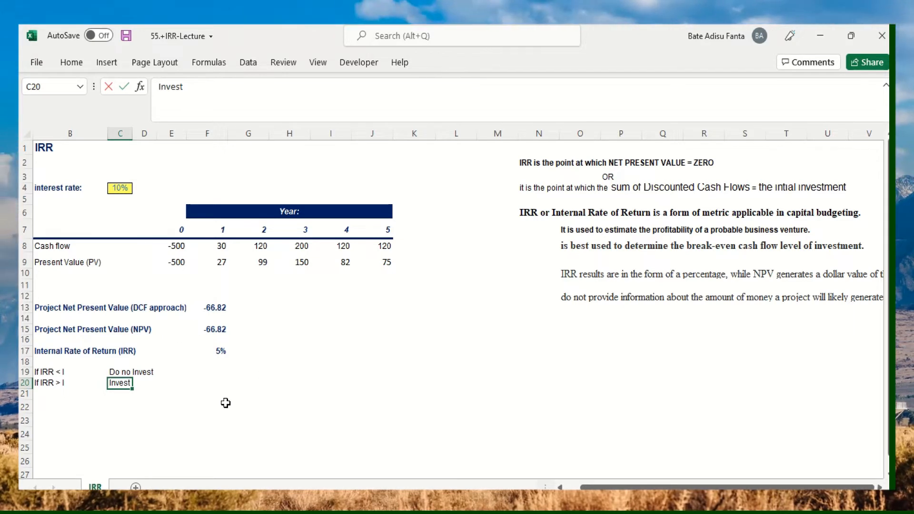
pyautogui.click(171, 395)
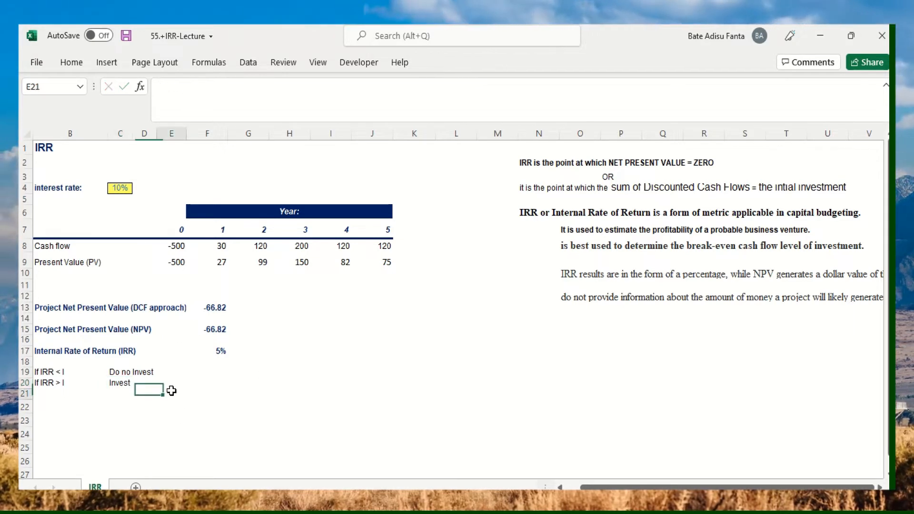
# Check the IRR result in F17 against the decision rules and write the conclusion "Do not for this Investment" in F19
pyautogui.click(222, 351)
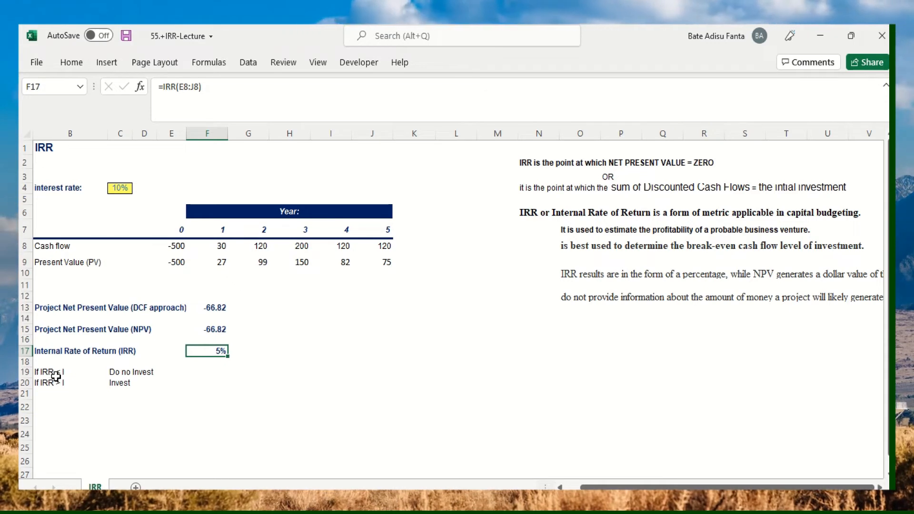
pyautogui.click(215, 372)
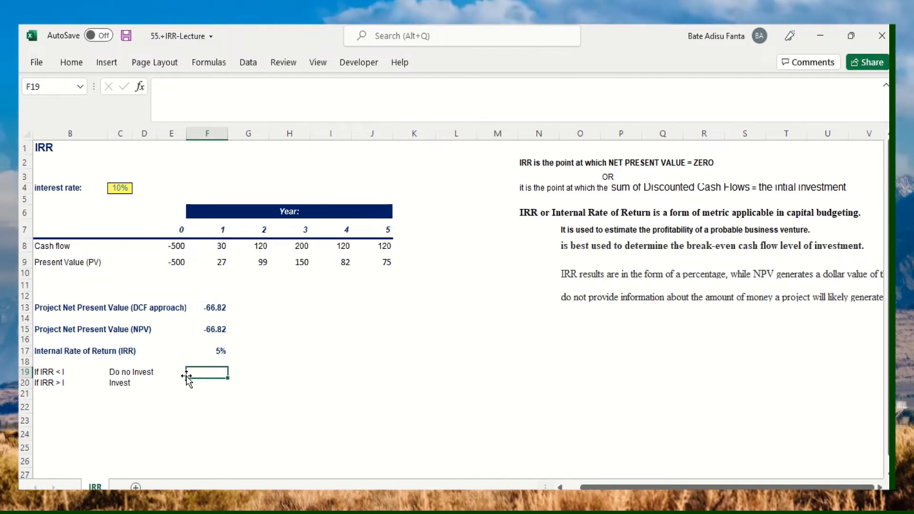
pyautogui.write('Do no')
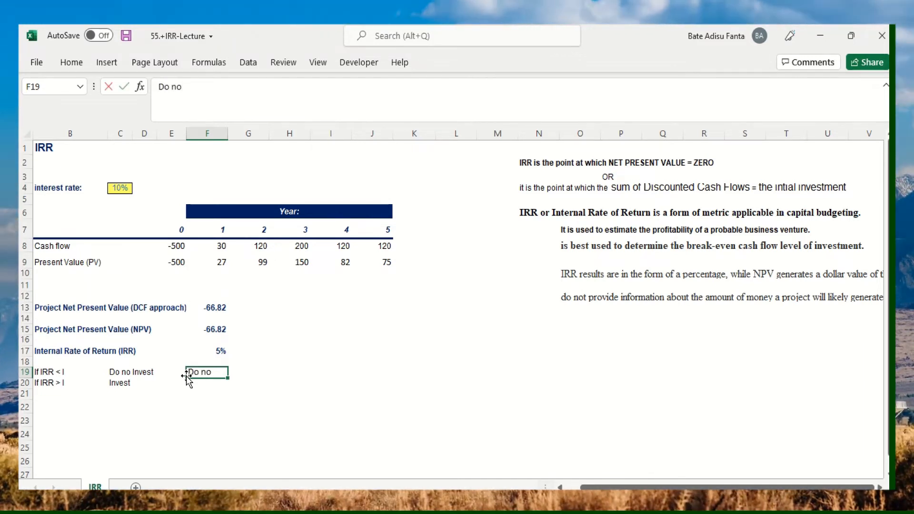
pyautogui.write('t for t')
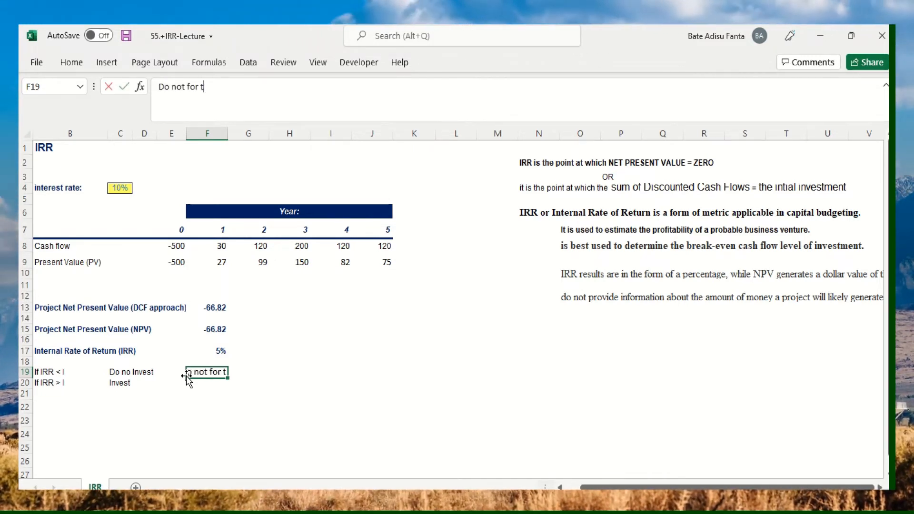
pyautogui.write('his Investment')
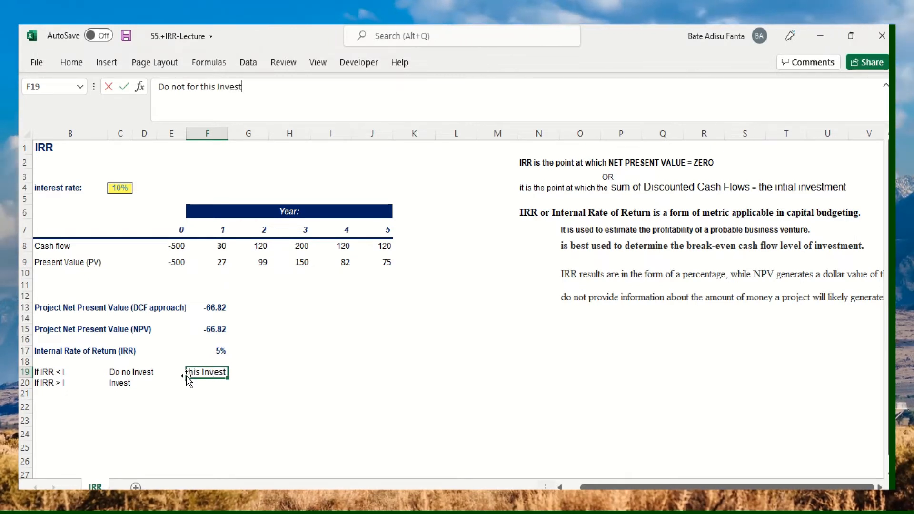
pyautogui.click(231, 404)
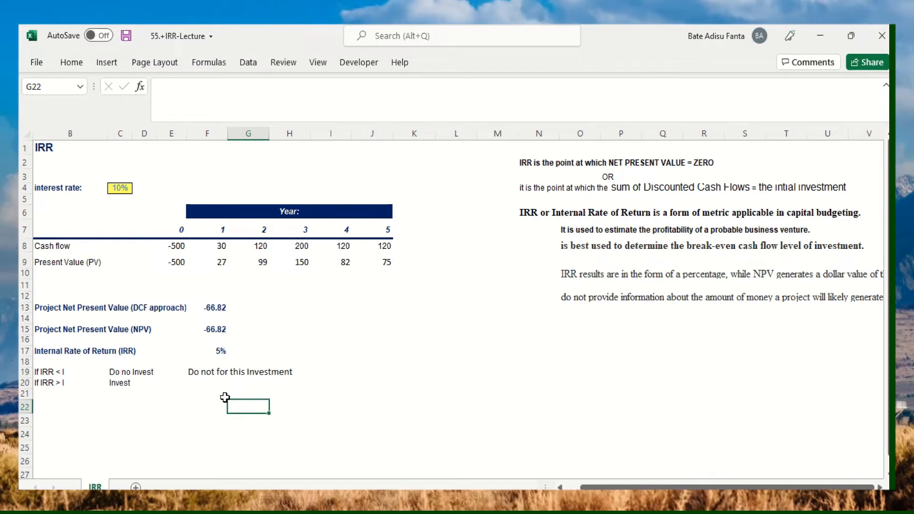
# Discount the year 1 cash flow at the IRR in F10 with the formula =F8/(1+$F$17)^F7
pyautogui.click(218, 353)
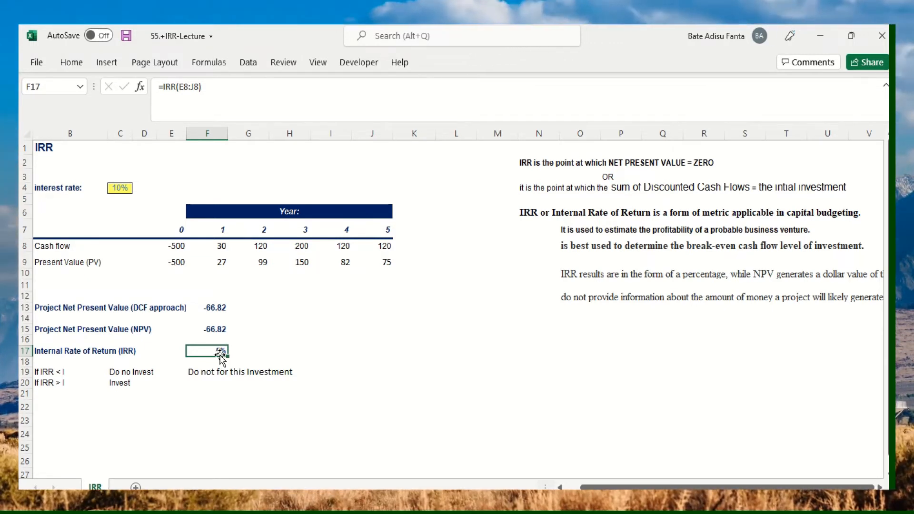
pyautogui.click(217, 275)
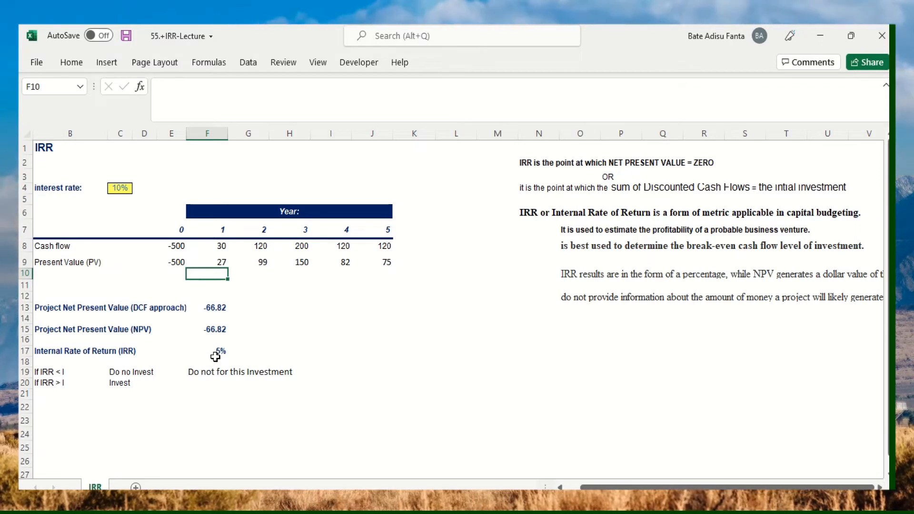
pyautogui.write('+')
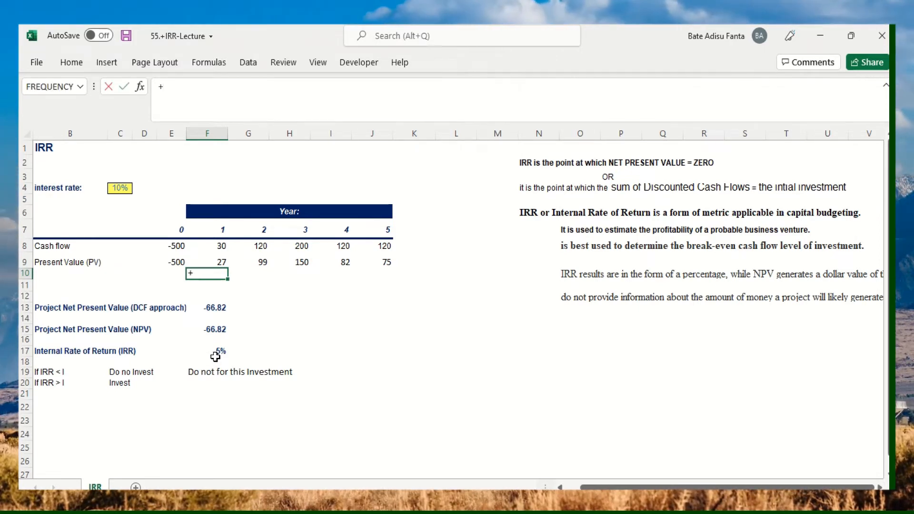
pyautogui.press('BackSpace')
pyautogui.write('=')
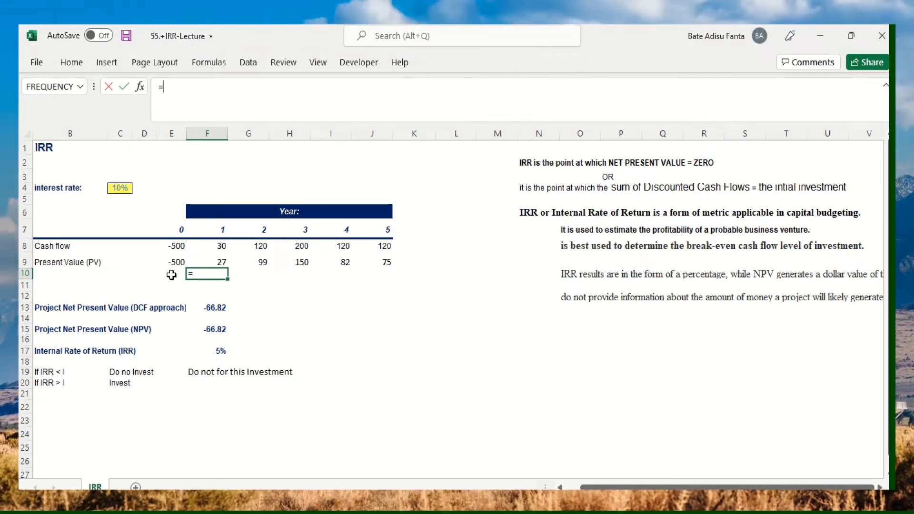
pyautogui.write('F')
pyautogui.press('BackSpace')
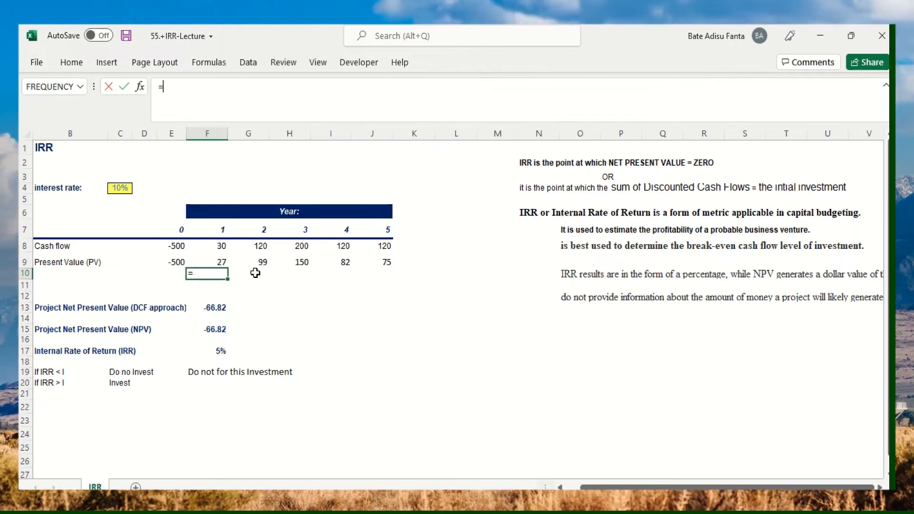
pyautogui.click(217, 245)
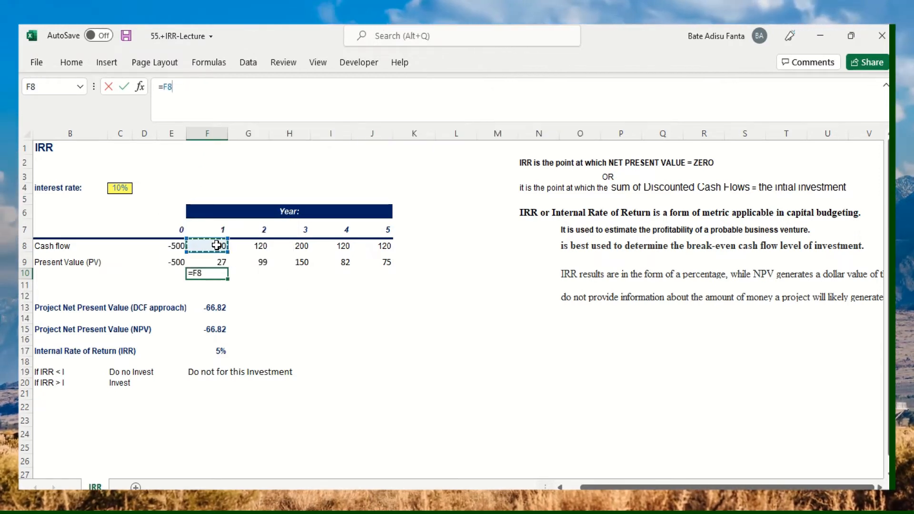
pyautogui.write('/(1+')
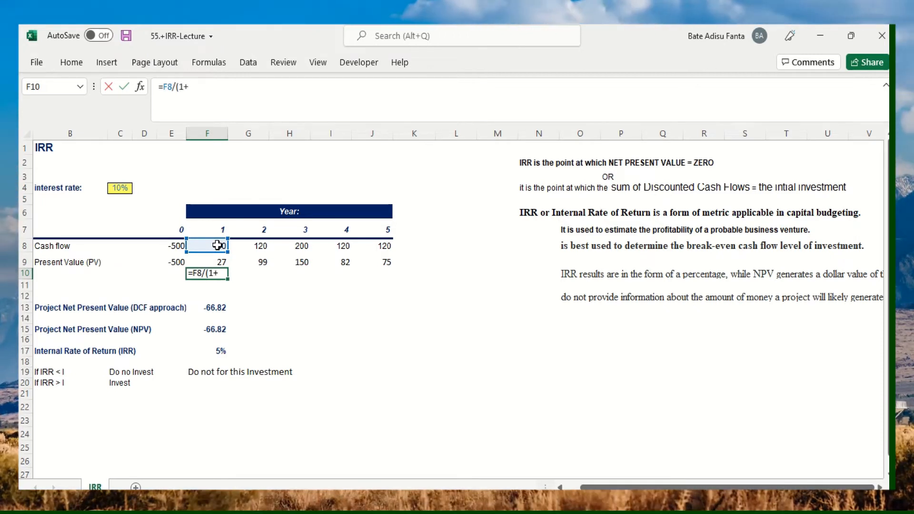
pyautogui.click(221, 351)
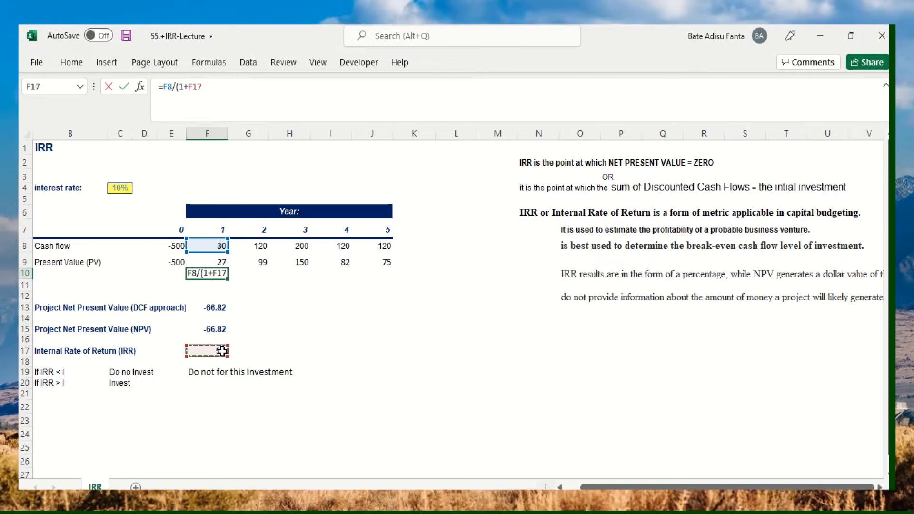
pyautogui.write(')')
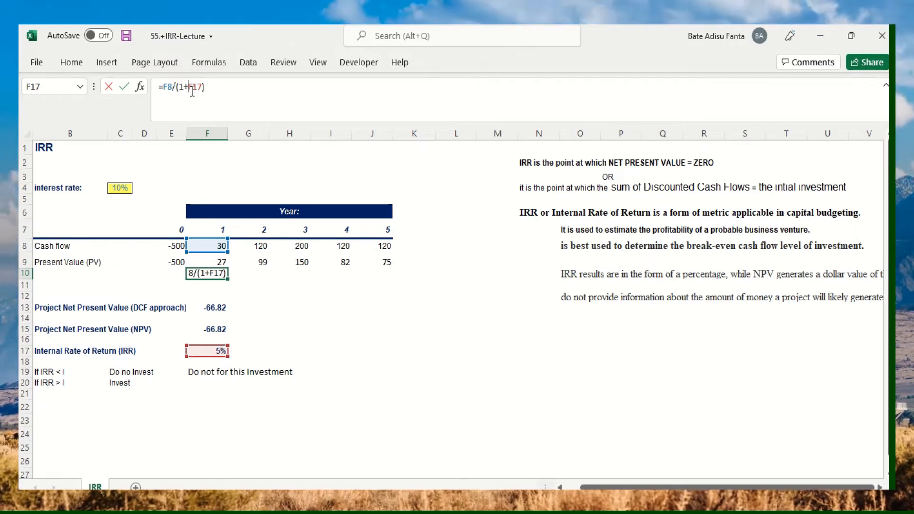
pyautogui.write('$')
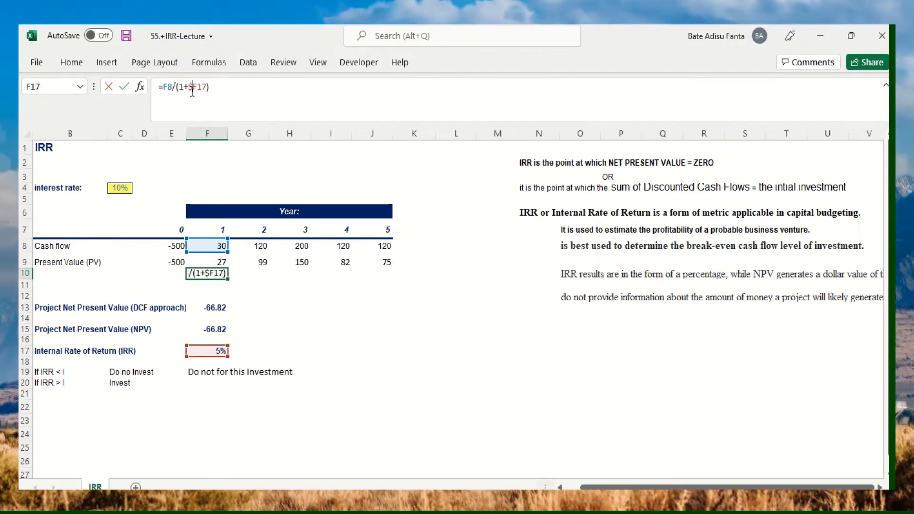
pyautogui.write('$')
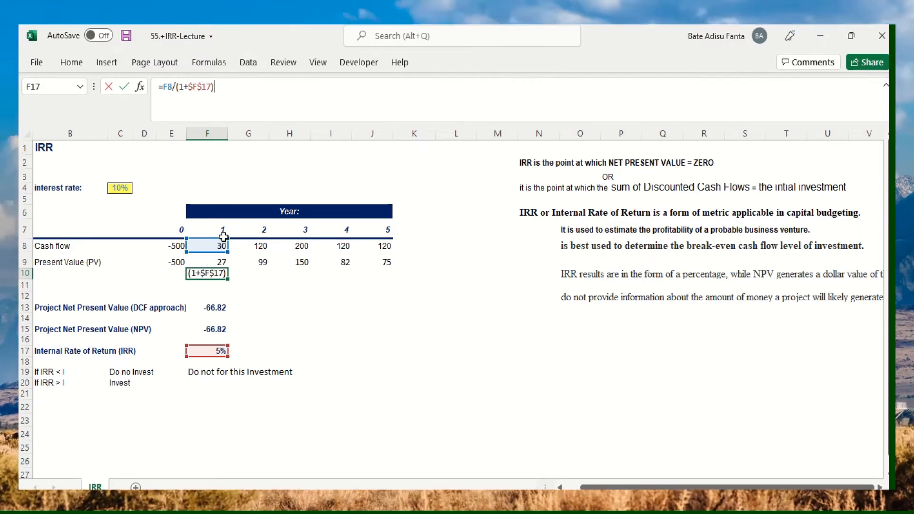
pyautogui.write('^')
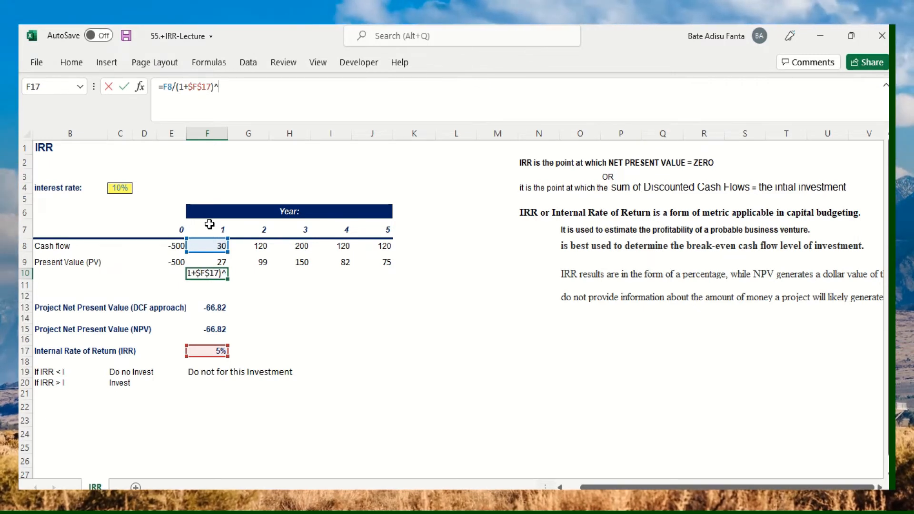
pyautogui.click(224, 231)
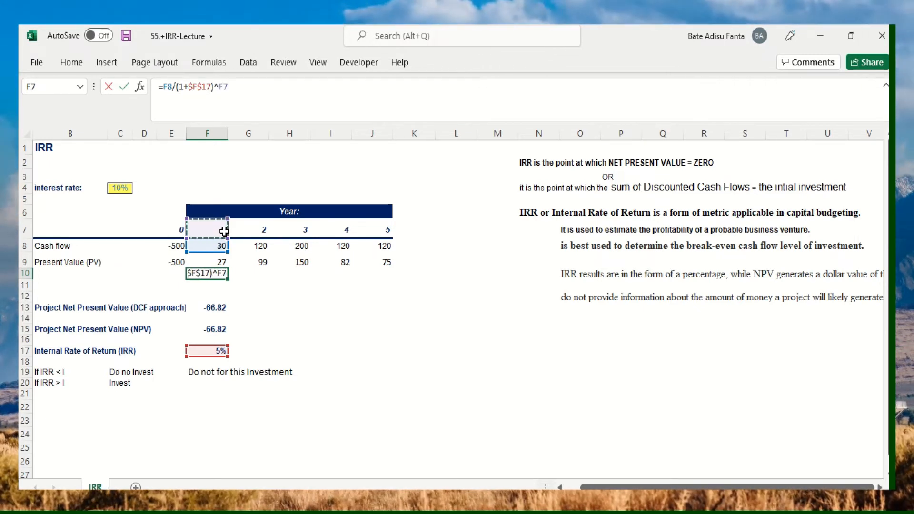
pyautogui.press('Return')
# Copy the F10 discounting formula across to J10 for years 2 to 5
pyautogui.click(220, 273)
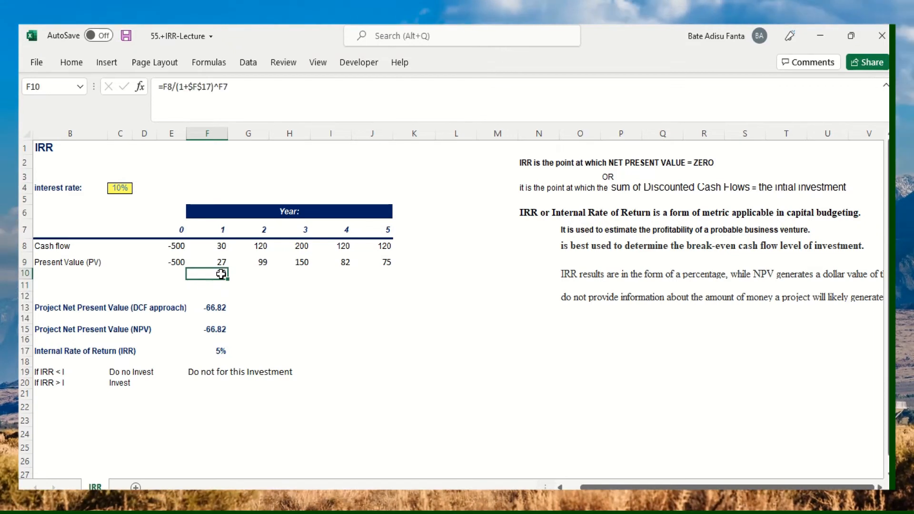
pyautogui.moveTo(227, 280); pyautogui.dragTo(379, 283)
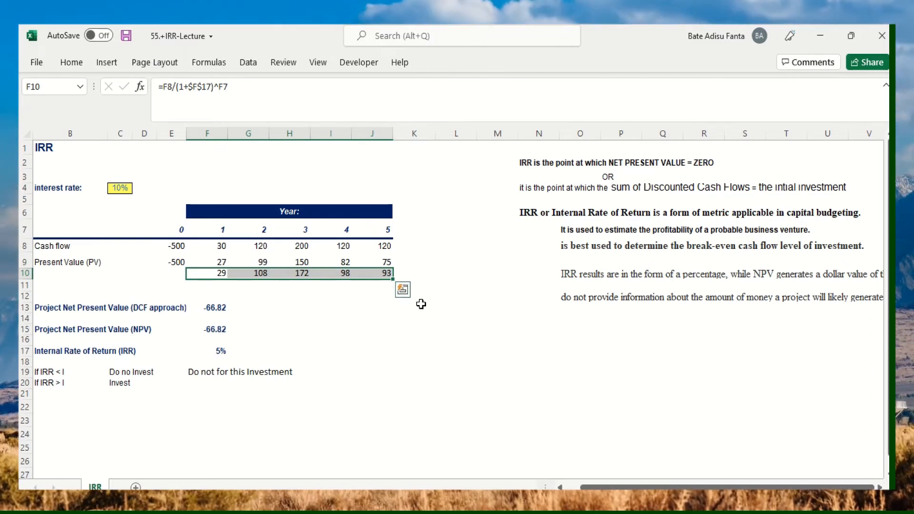
pyautogui.click(430, 273)
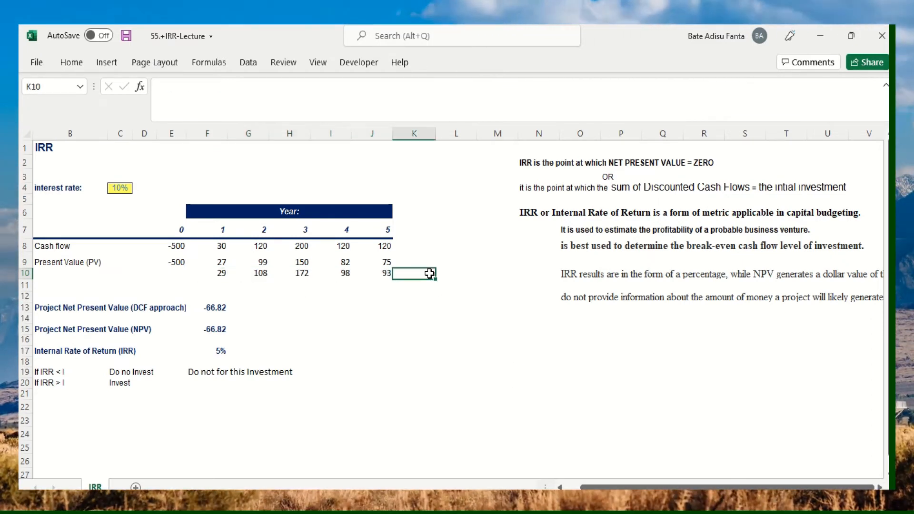
# Sum the IRR-discounted cash flows F10:J10 in K10 and compare the total with the initial investment in E9
pyautogui.click(459, 275)
pyautogui.click(430, 273)
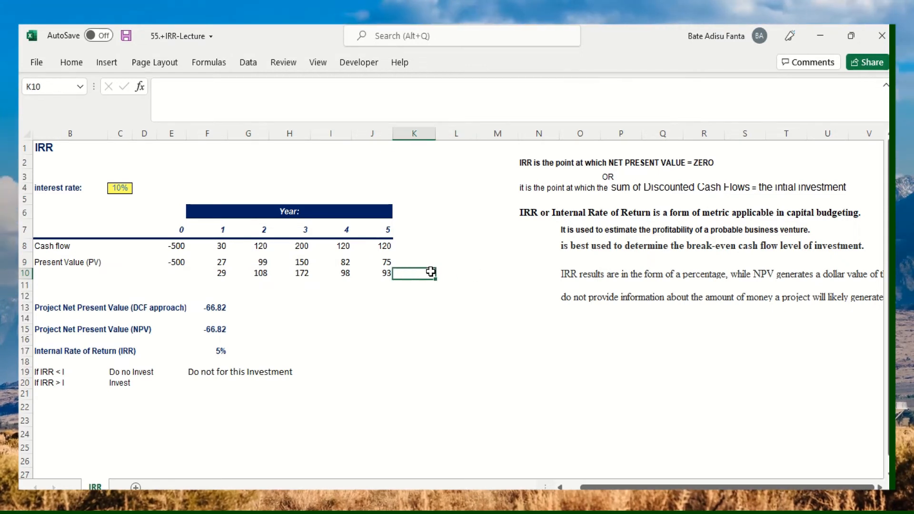
pyautogui.write('=SUM')
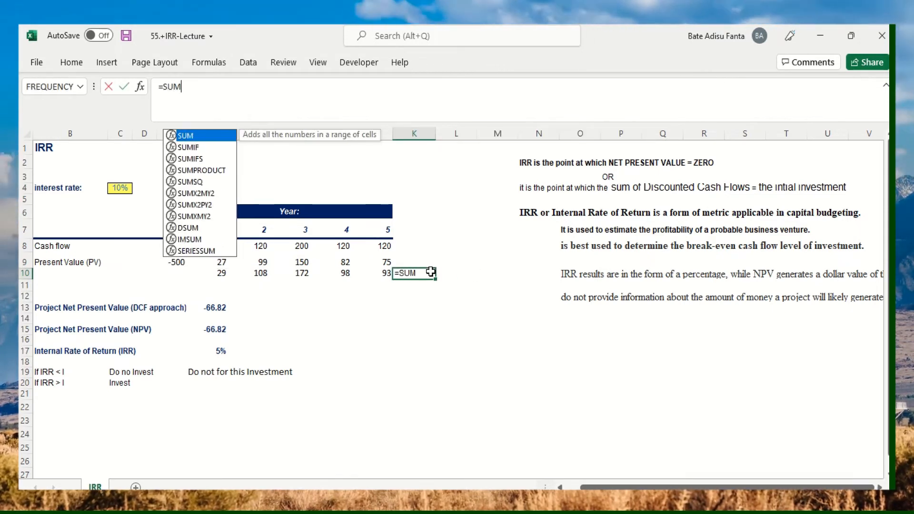
pyautogui.write('(')
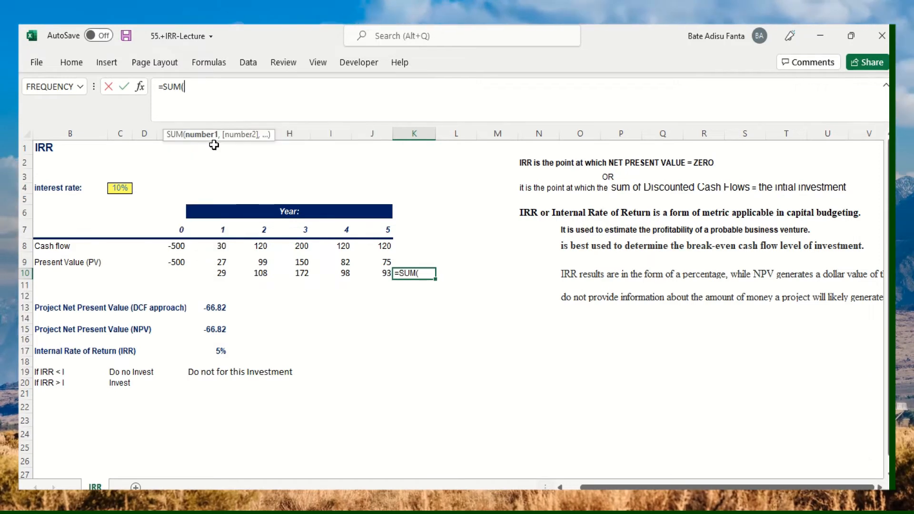
pyautogui.moveTo(220, 276); pyautogui.dragTo(363, 280)
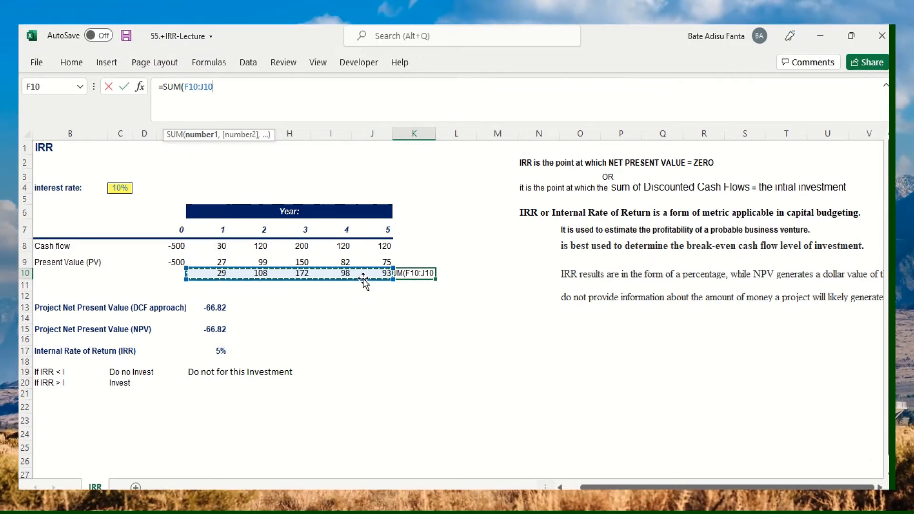
pyautogui.press('Return')
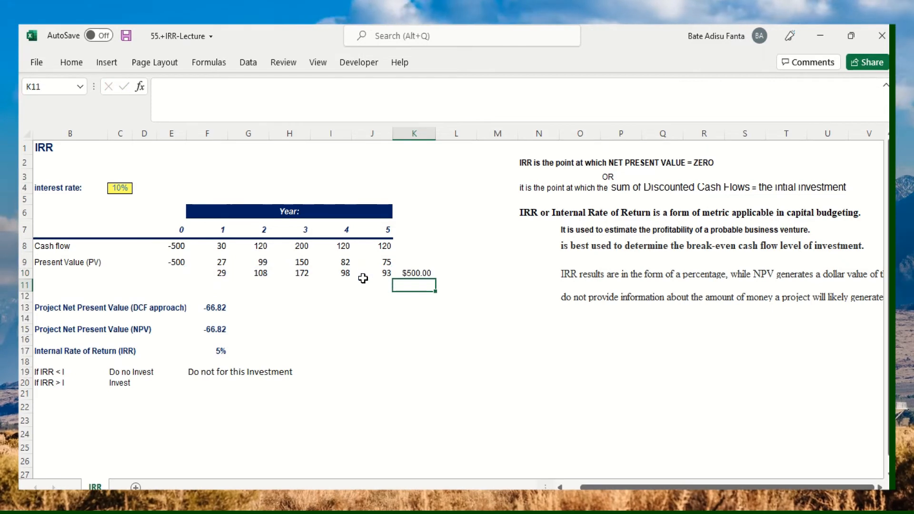
pyautogui.click(410, 275)
pyautogui.click(180, 261)
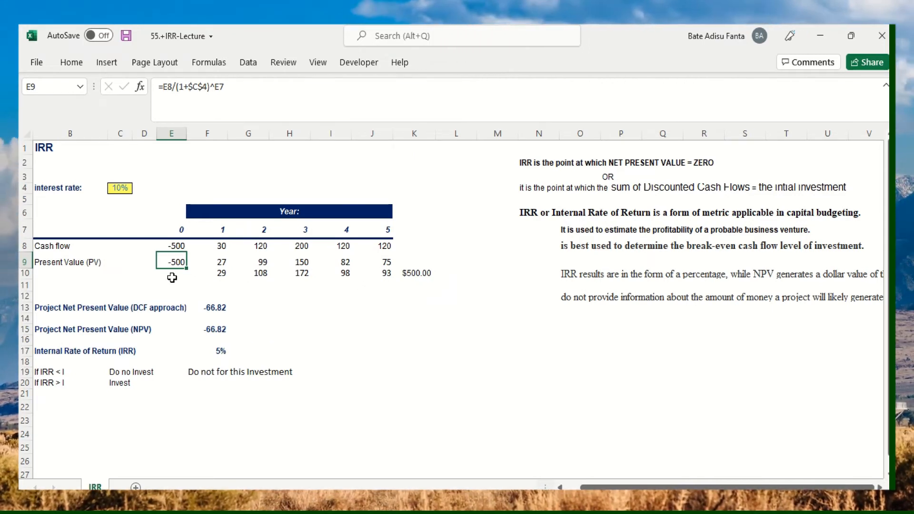
# Enter 7% in F18 below the IRR as an alternative discount rate
pyautogui.click(223, 284)
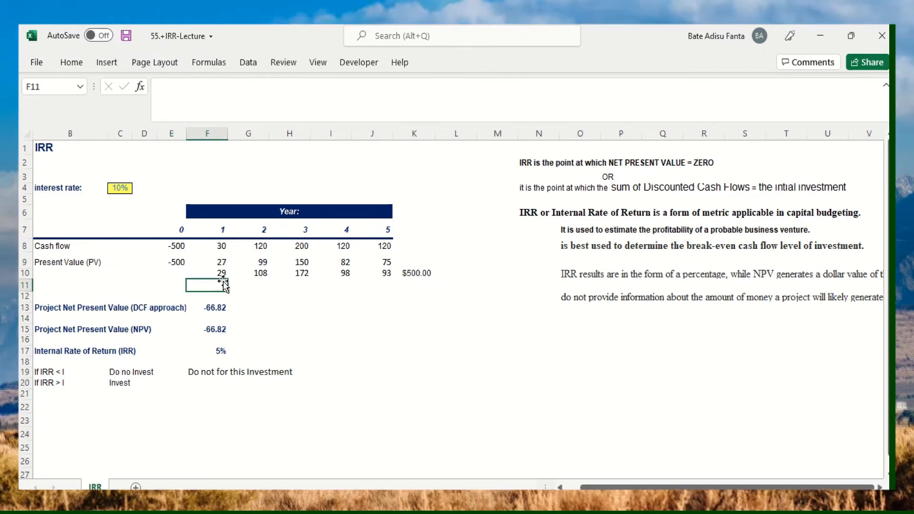
pyautogui.click(217, 360)
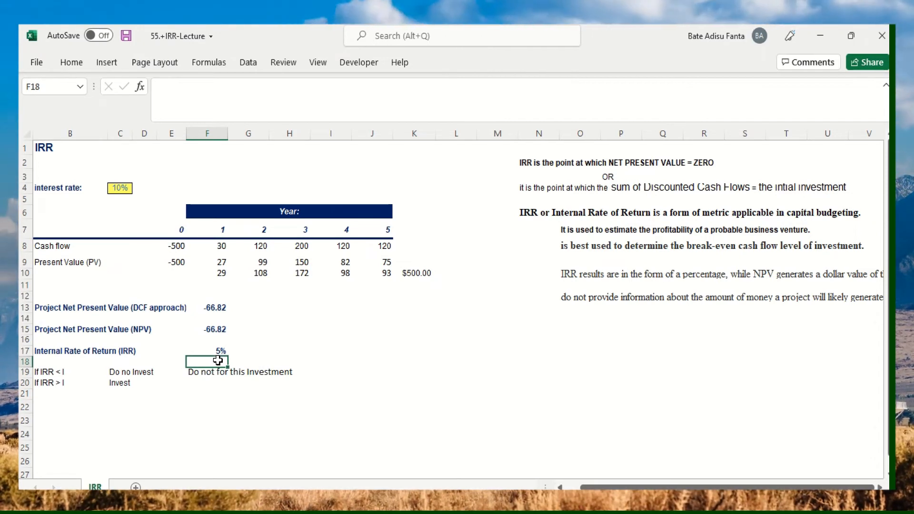
pyautogui.write('7')
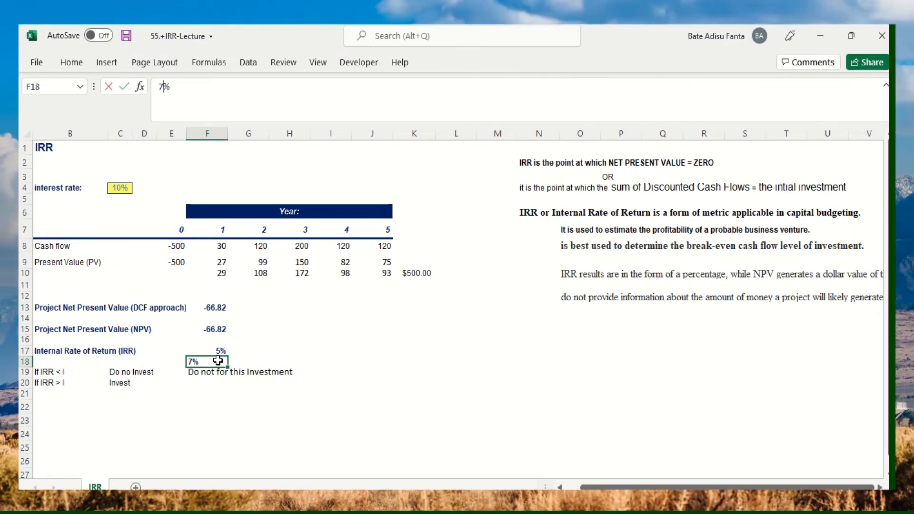
pyautogui.click(276, 353)
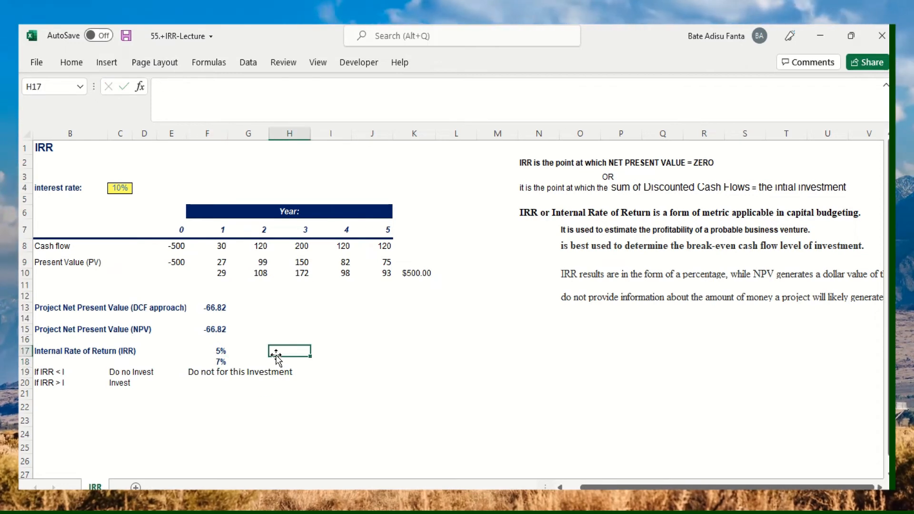
# Build the formula =F8/(1+F18)^F7 in F11 to discount the year 1 cash flow at the alternative rate
pyautogui.click(225, 282)
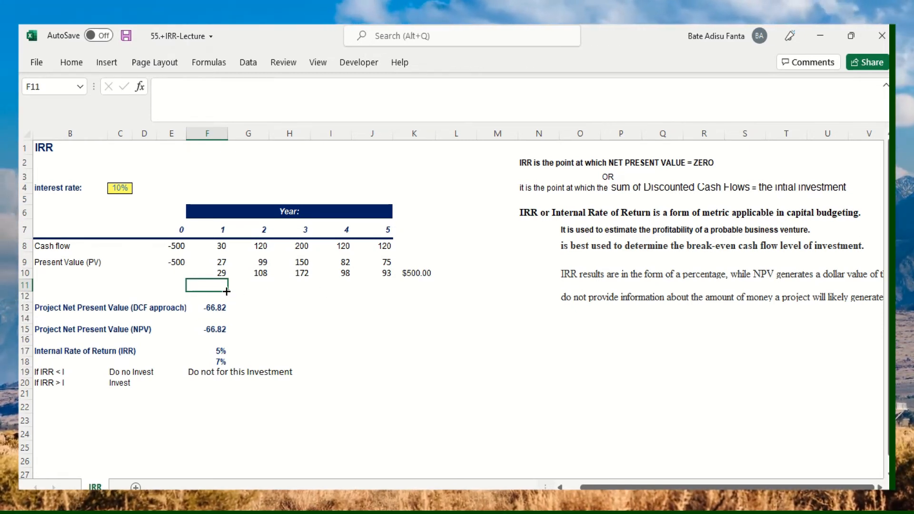
pyautogui.write('+')
pyautogui.press('BackSpace')
pyautogui.write('-')
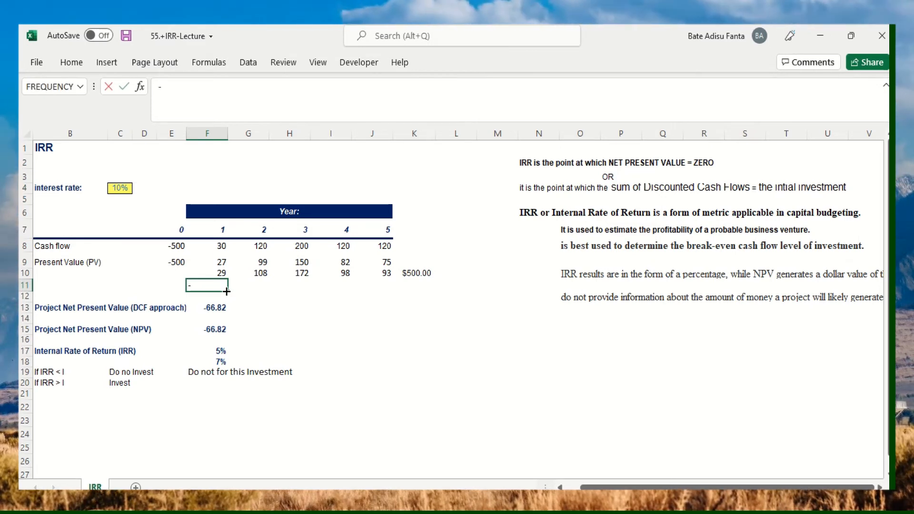
pyautogui.press('BackSpace')
pyautogui.write('=')
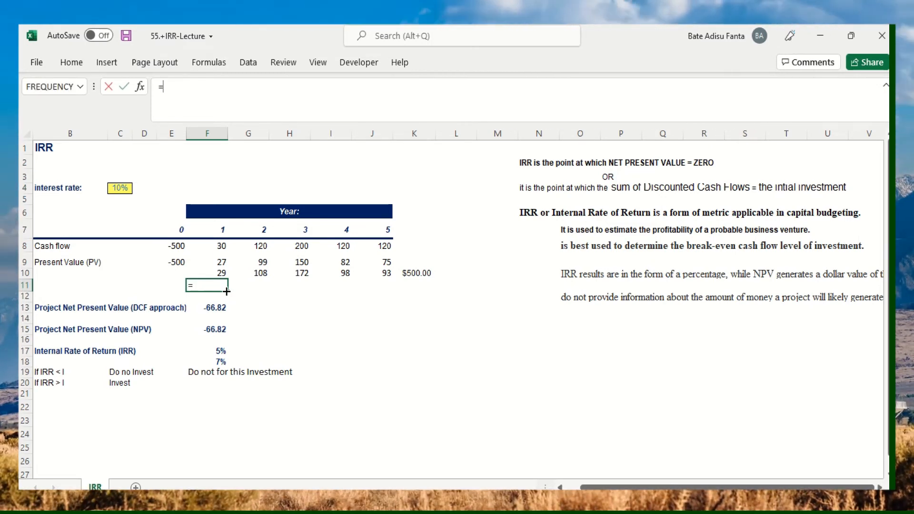
pyautogui.click(222, 245)
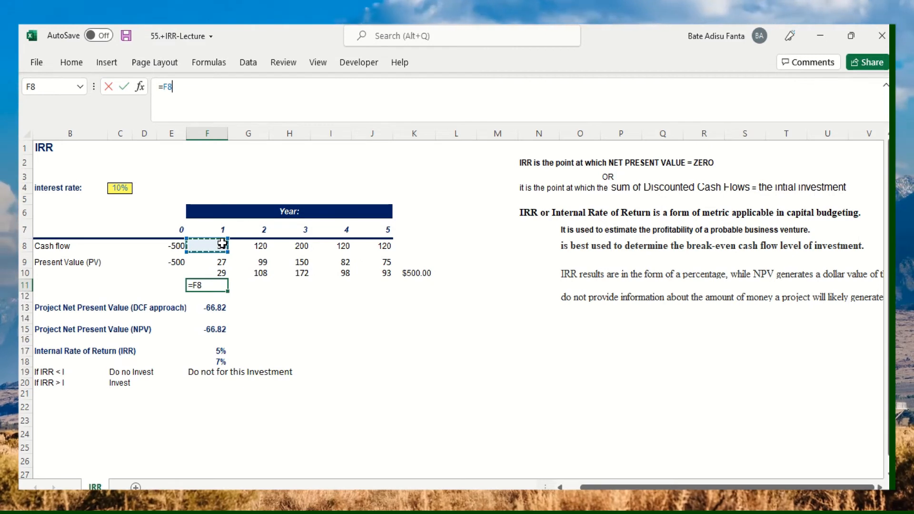
pyautogui.write('/(1')
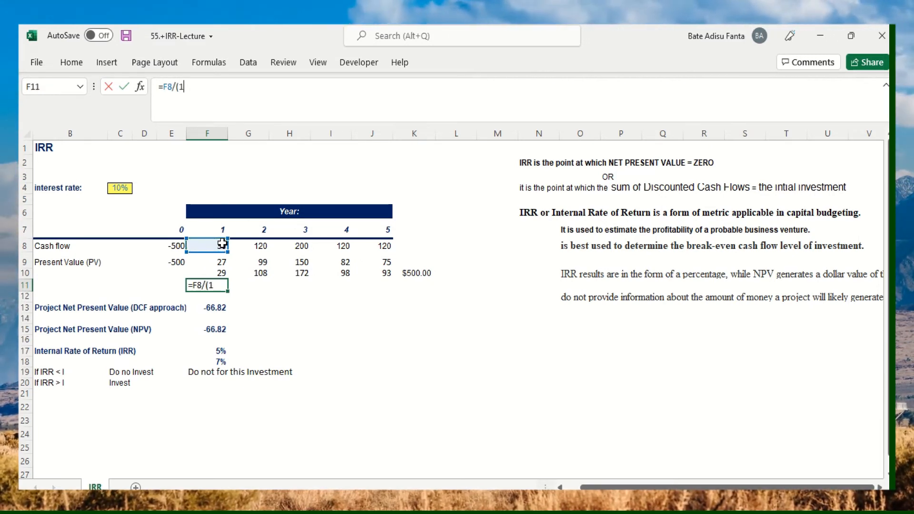
pyautogui.write('+I')
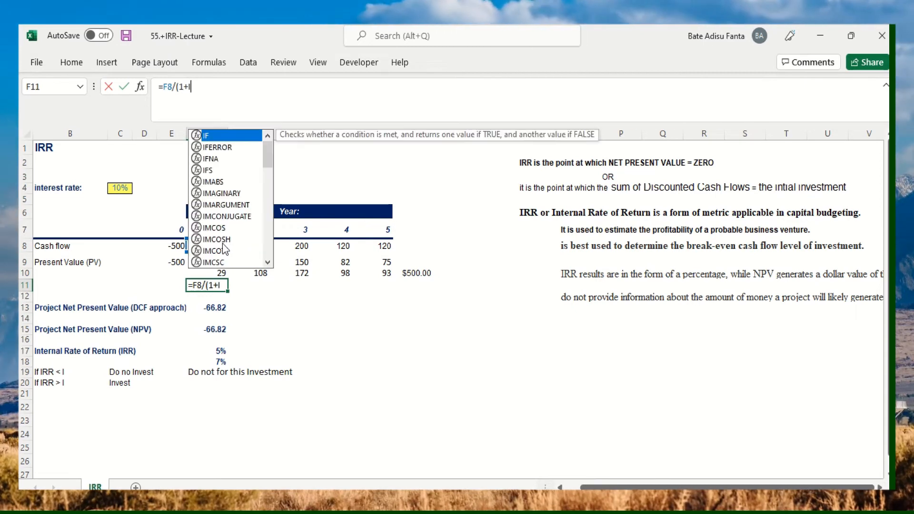
pyautogui.press('BackSpace')
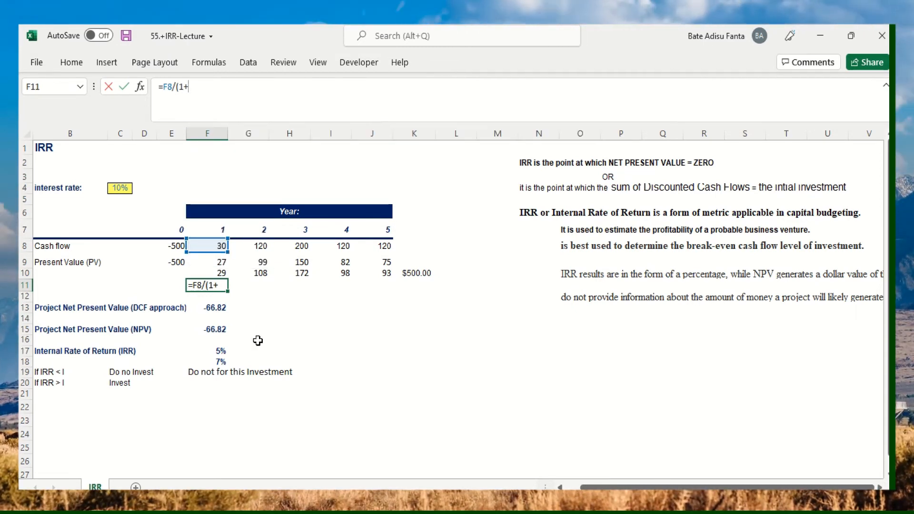
pyautogui.click(224, 364)
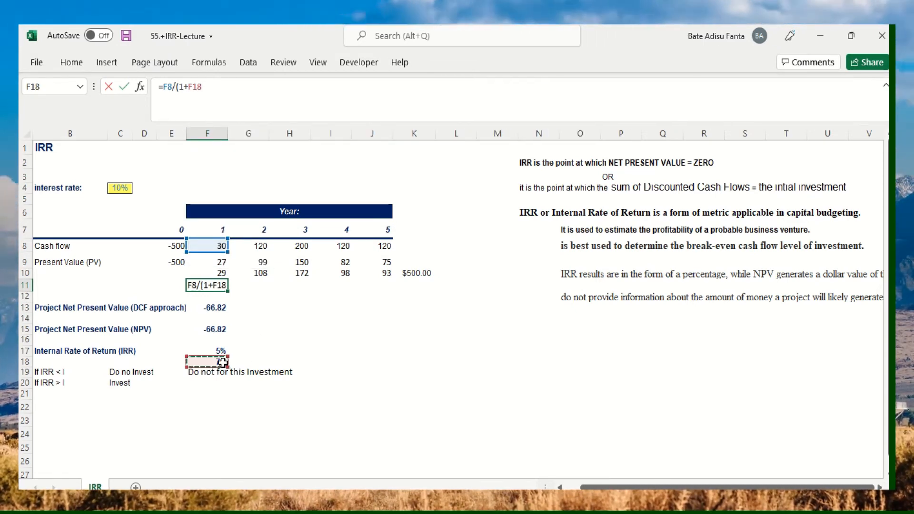
pyautogui.write(')')
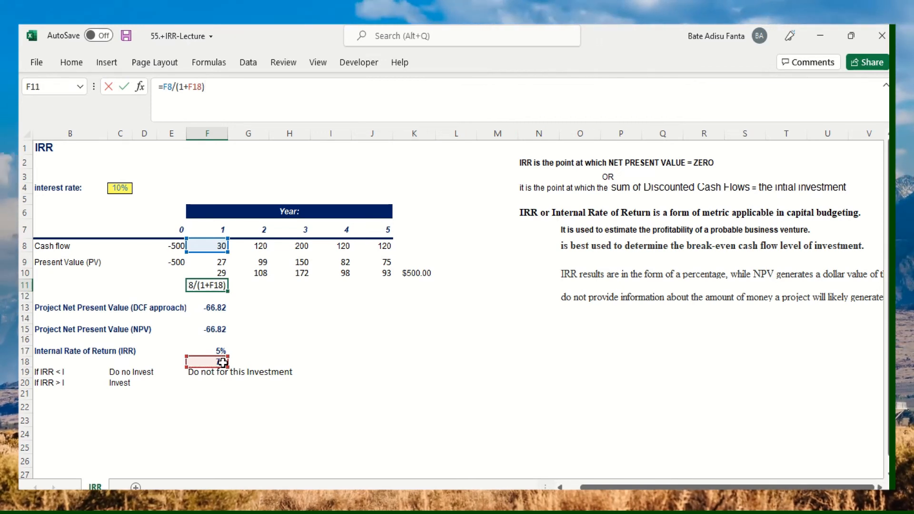
pyautogui.write('^')
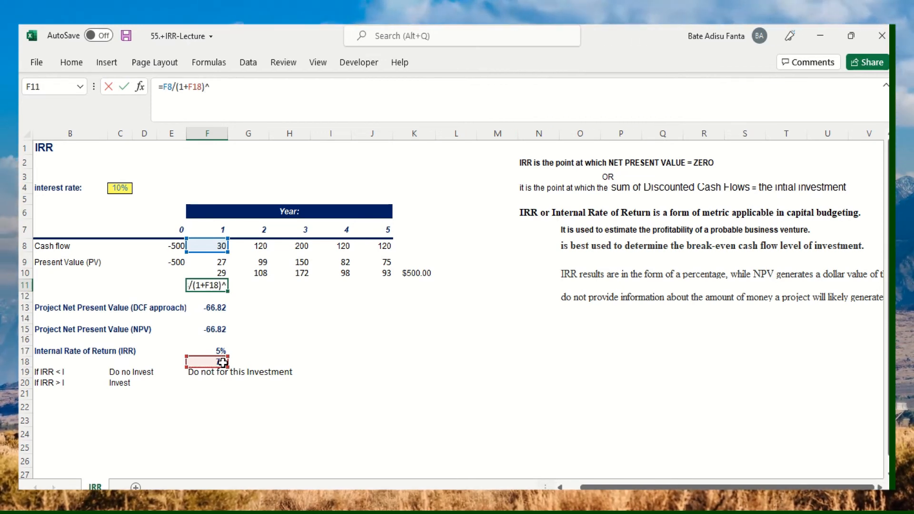
pyautogui.click(220, 229)
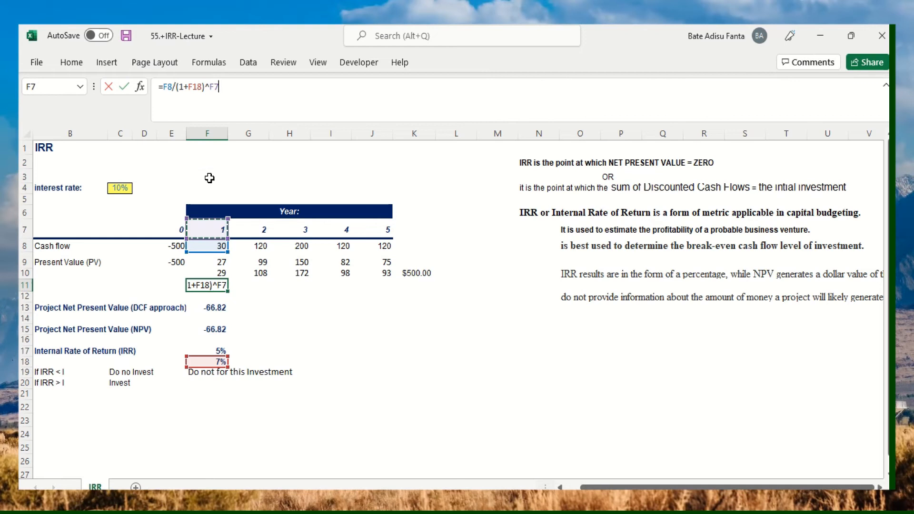
# Make the rate reference in the F11 formula absolute as $F$18 and commit the formula
pyautogui.click(189, 86)
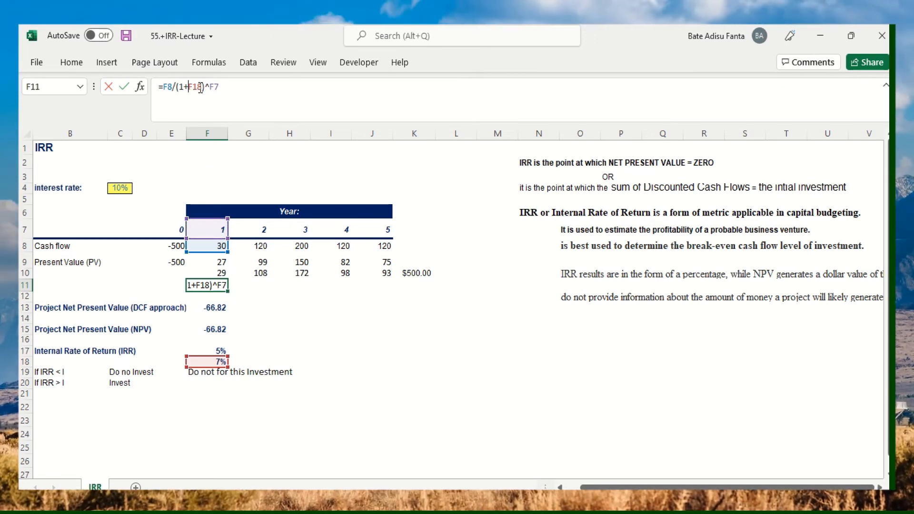
pyautogui.write('$F$')
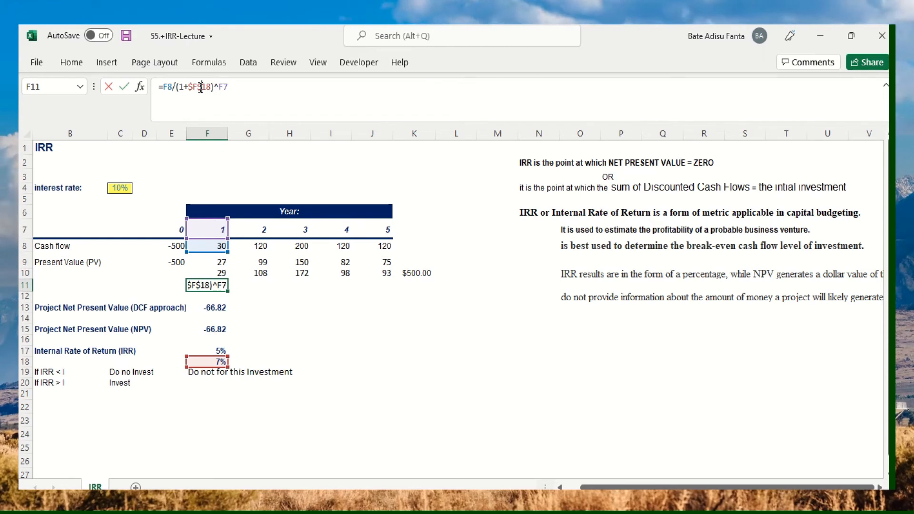
pyautogui.click(200, 86)
pyautogui.write('$')
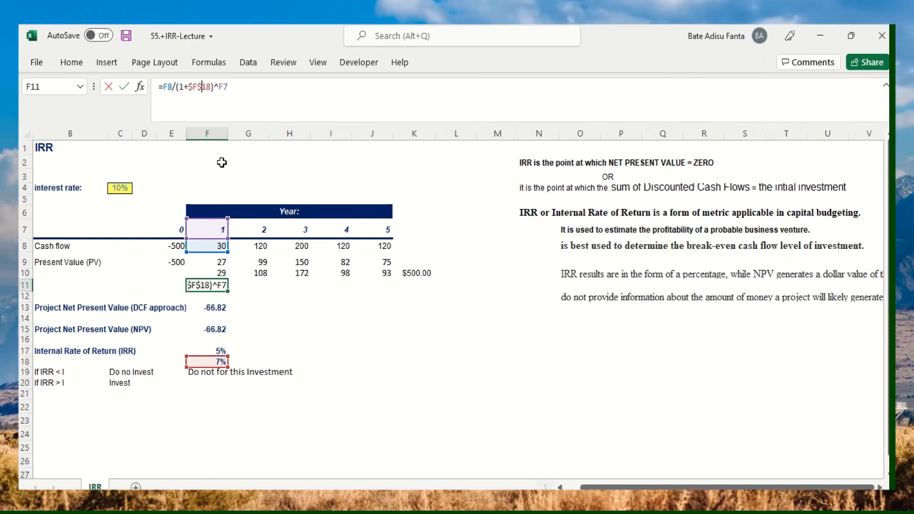
pyautogui.press('Return')
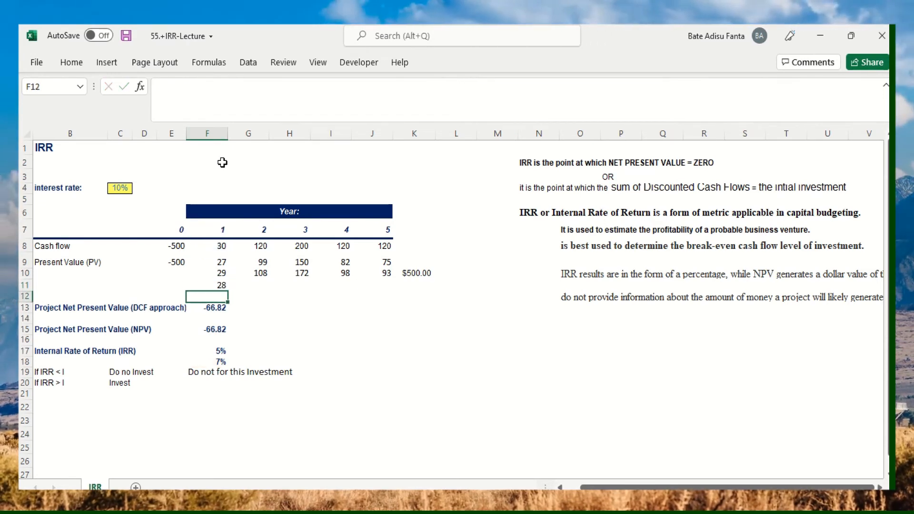
# Copy the F11 discounting formula across to J11 and extend the K10 row total down to K11
pyautogui.click(220, 285)
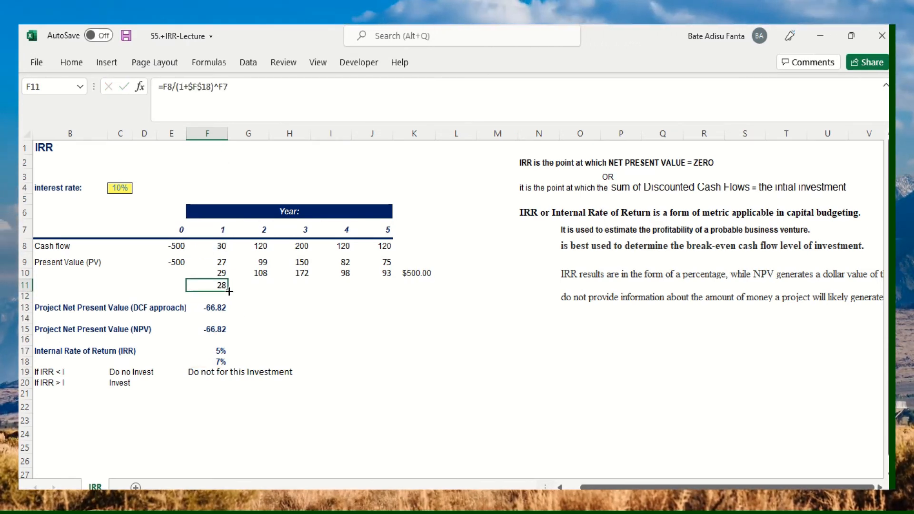
pyautogui.moveTo(229, 291); pyautogui.dragTo(383, 289)
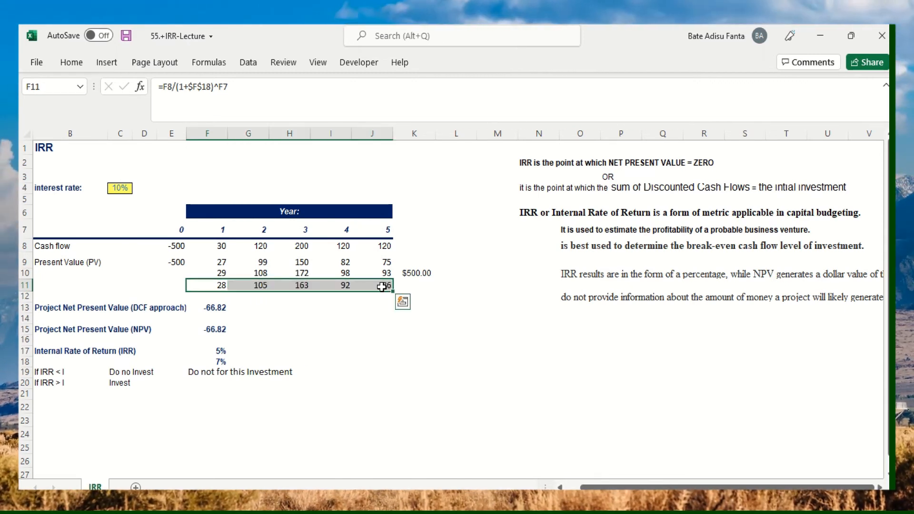
pyautogui.click(417, 286)
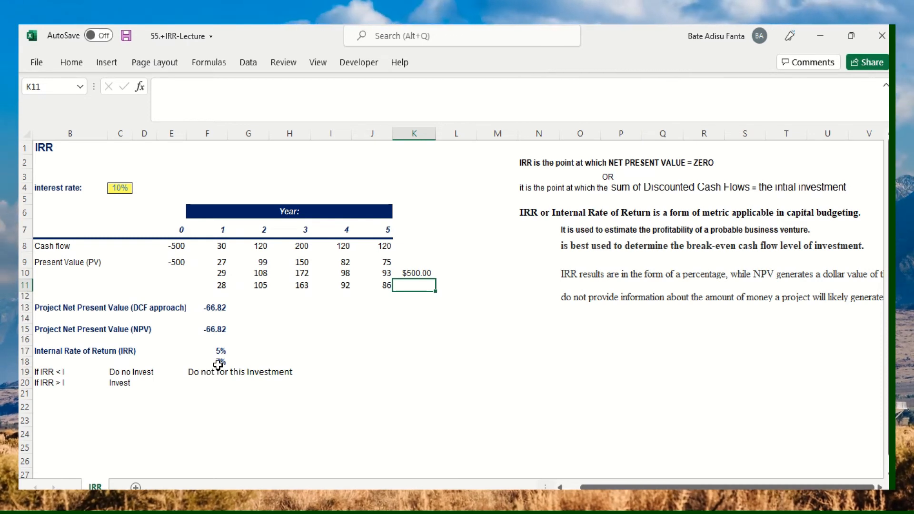
pyautogui.click(418, 274)
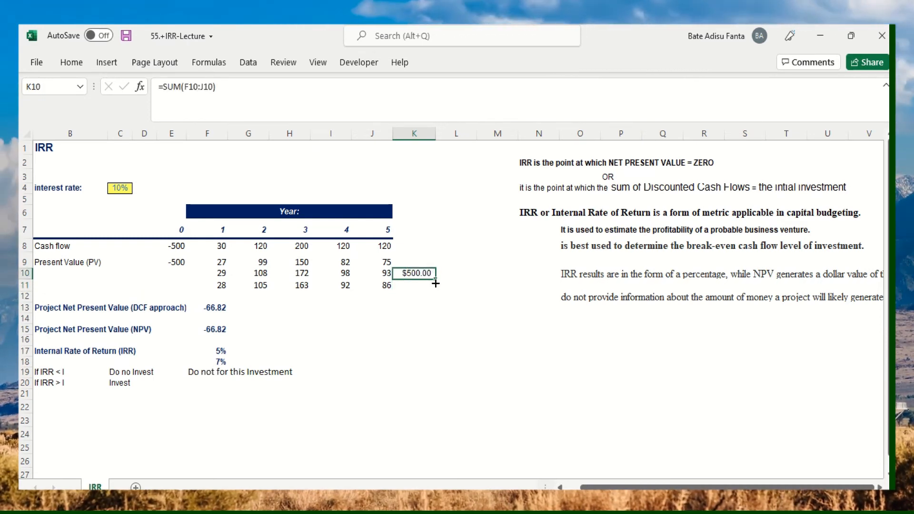
pyautogui.moveTo(437, 278); pyautogui.dragTo(437, 290)
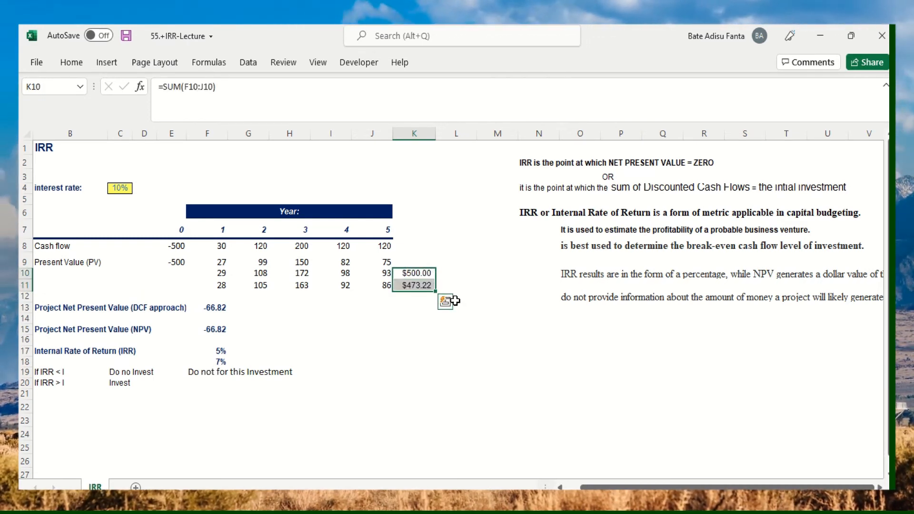
pyautogui.click(420, 317)
pyautogui.click(413, 287)
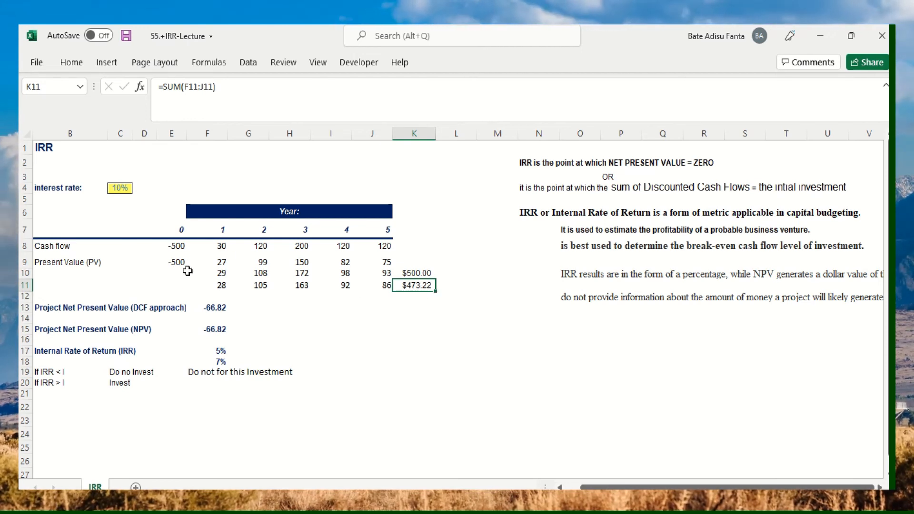
# Total the present values F9:J9, discounted at the 10% interest rate, in K9 with a SUM formula
pyautogui.click(221, 351)
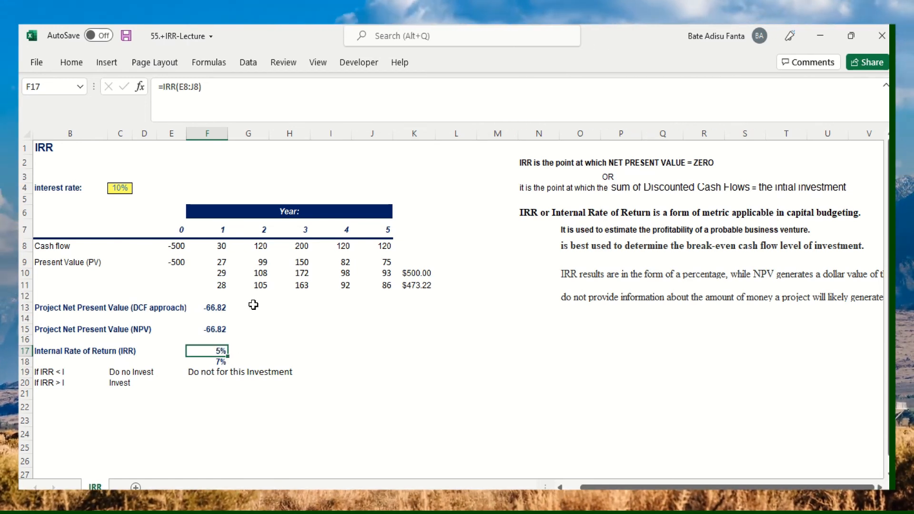
pyautogui.moveTo(221, 263); pyautogui.dragTo(336, 262)
pyautogui.moveTo(359, 261); pyautogui.dragTo(360, 262)
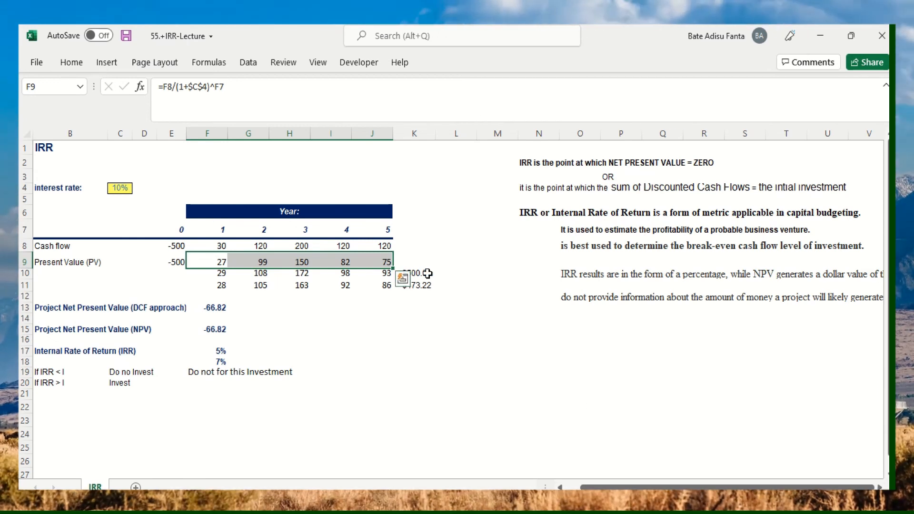
pyautogui.click(412, 261)
pyautogui.click(428, 275)
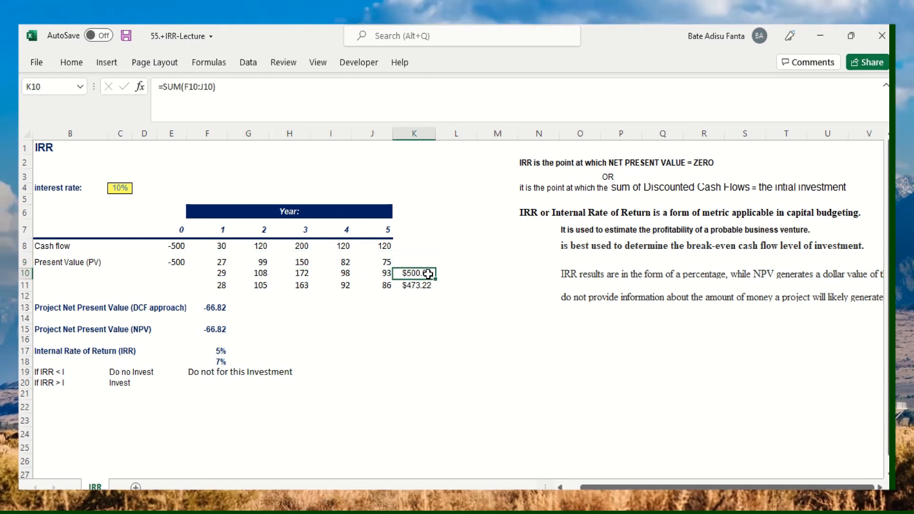
pyautogui.click(415, 260)
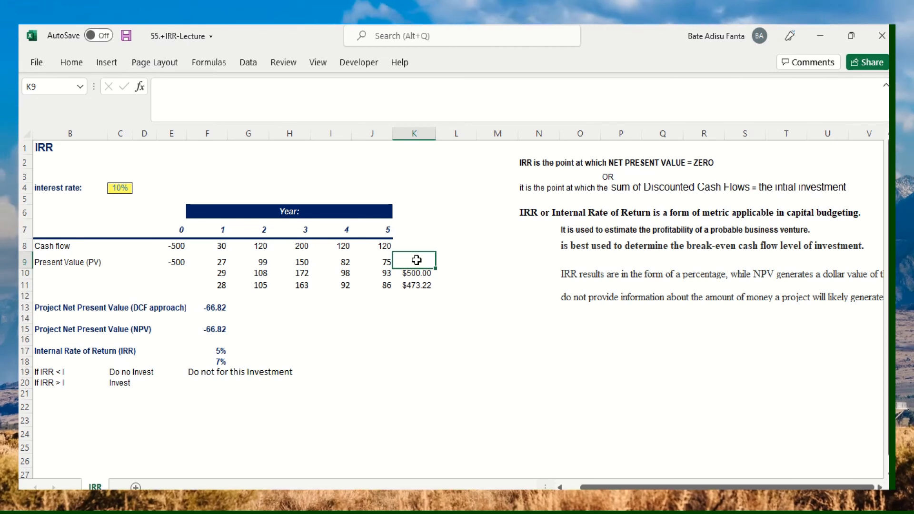
pyautogui.write('=')
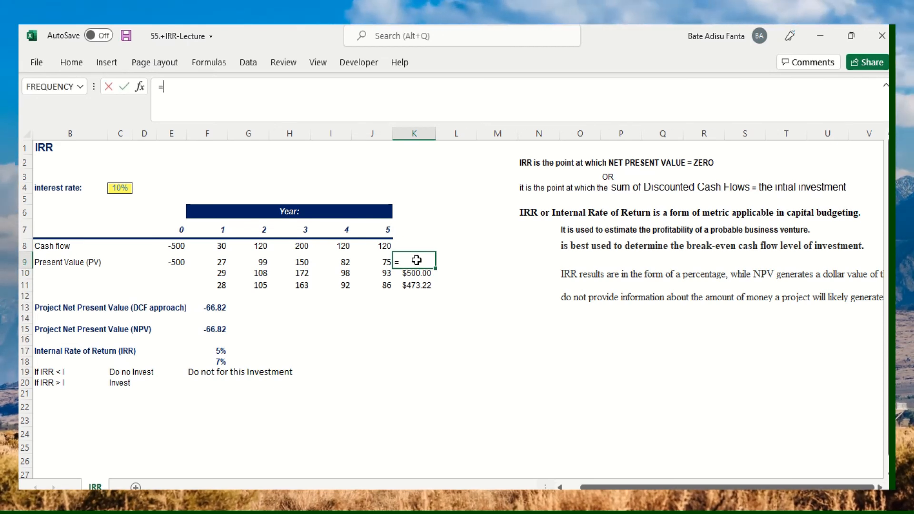
pyautogui.write('SUM')
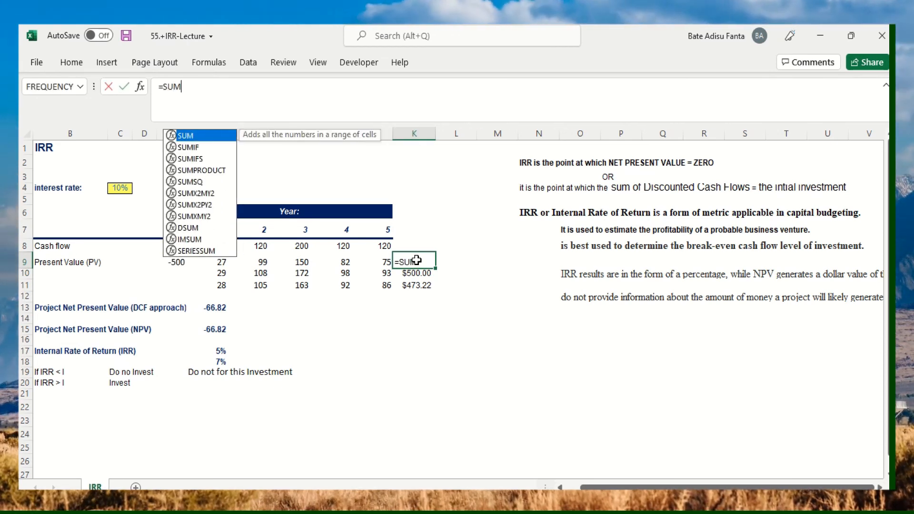
pyautogui.write('(')
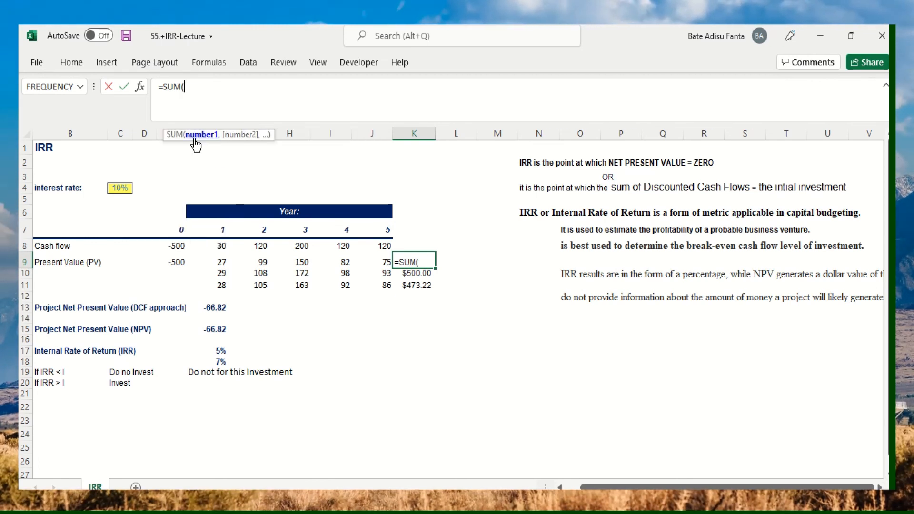
pyautogui.moveTo(222, 264); pyautogui.dragTo(355, 263)
pyautogui.press('Return')
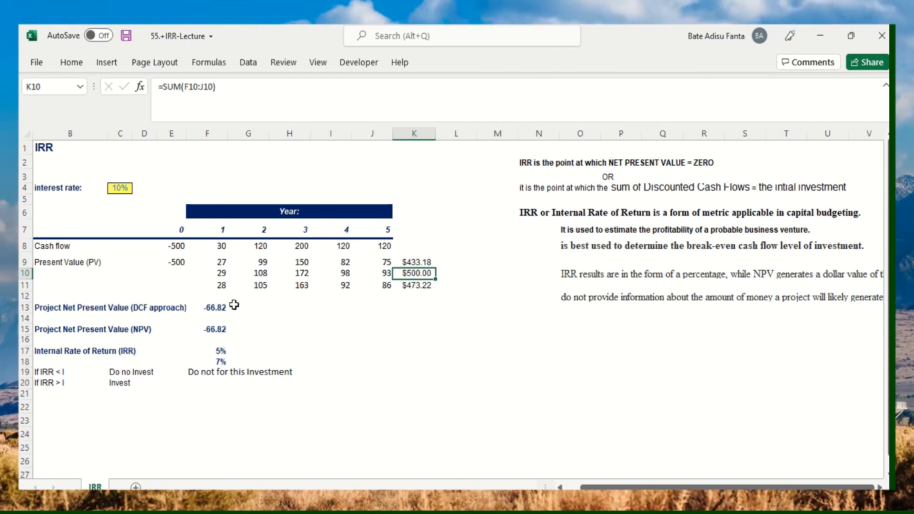
pyautogui.click(222, 296)
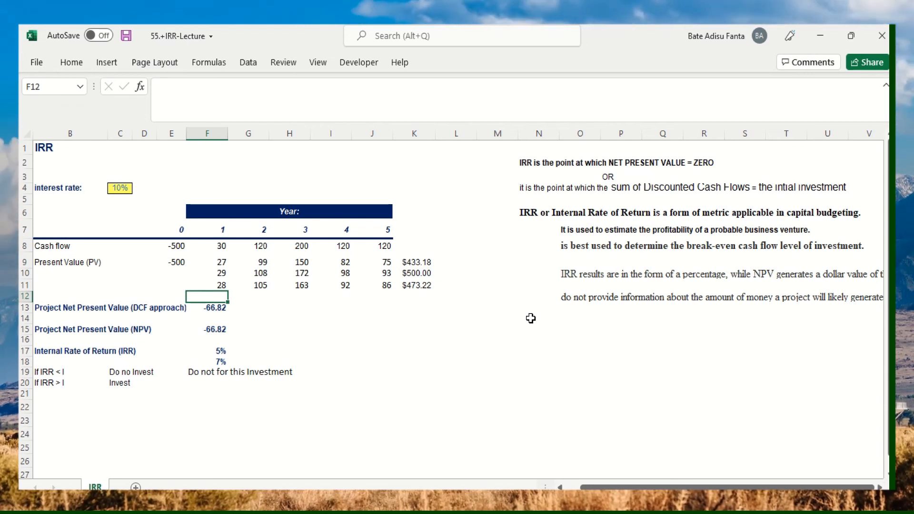